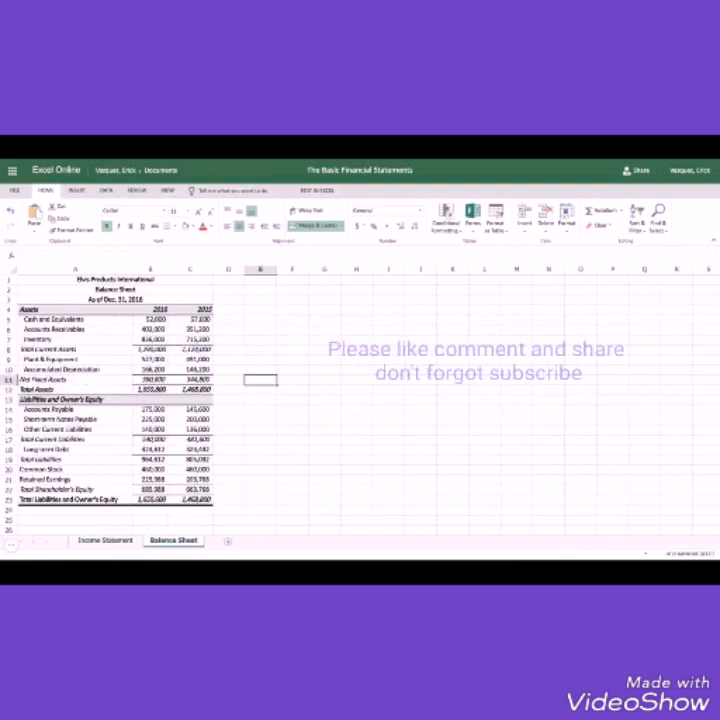
# - Add a new worksheet and enter "Elvis Products International" in A1 and "Balance Sheet" in A2
pyautogui.click(228, 541)
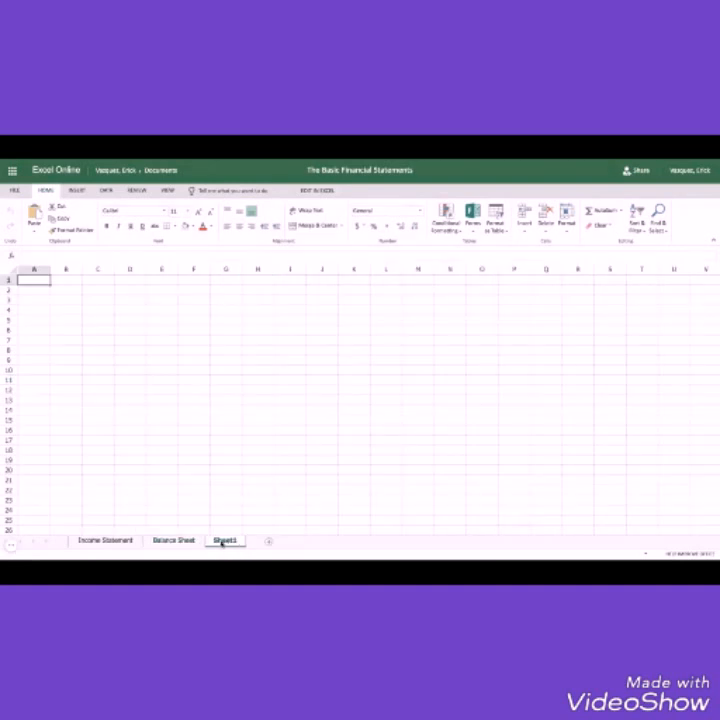
pyautogui.click(181, 541)
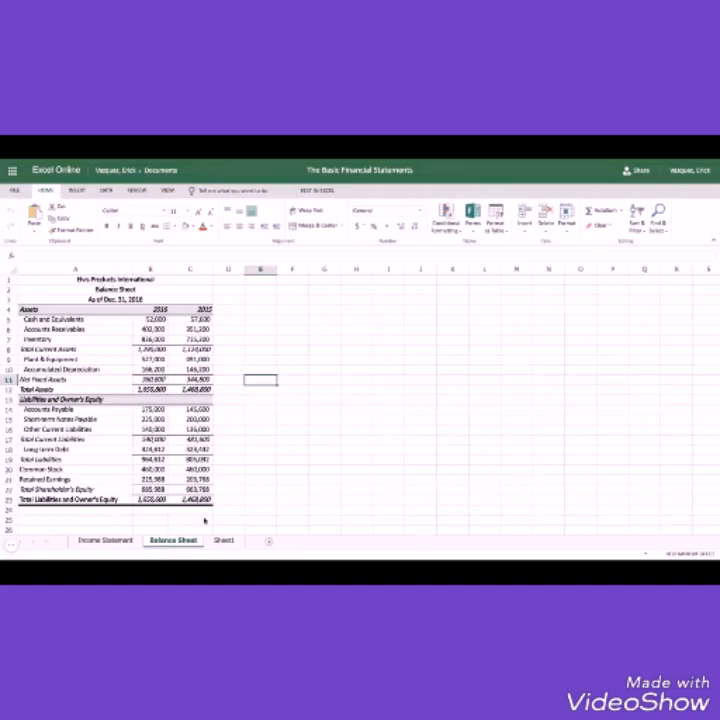
pyautogui.click(224, 540)
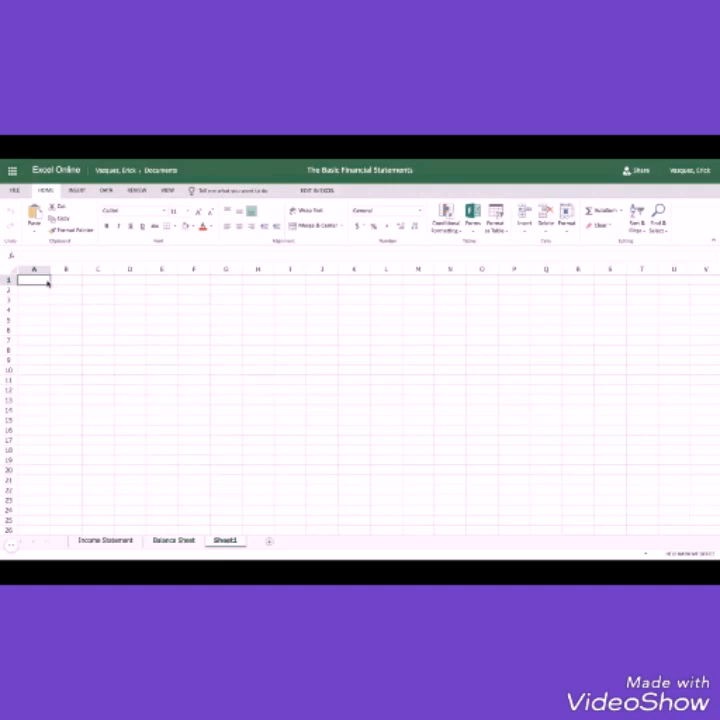
pyautogui.write('Dick Pro')
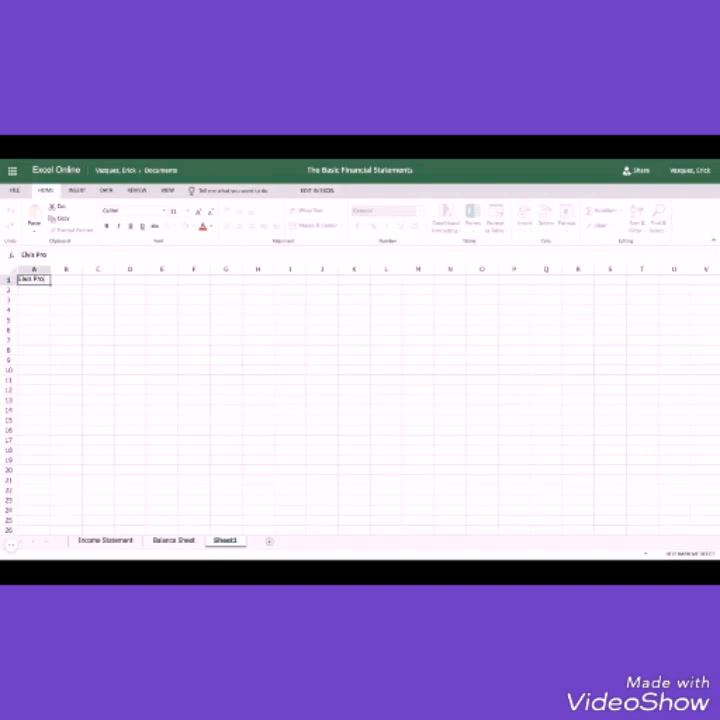
pyautogui.write('ducts Information')
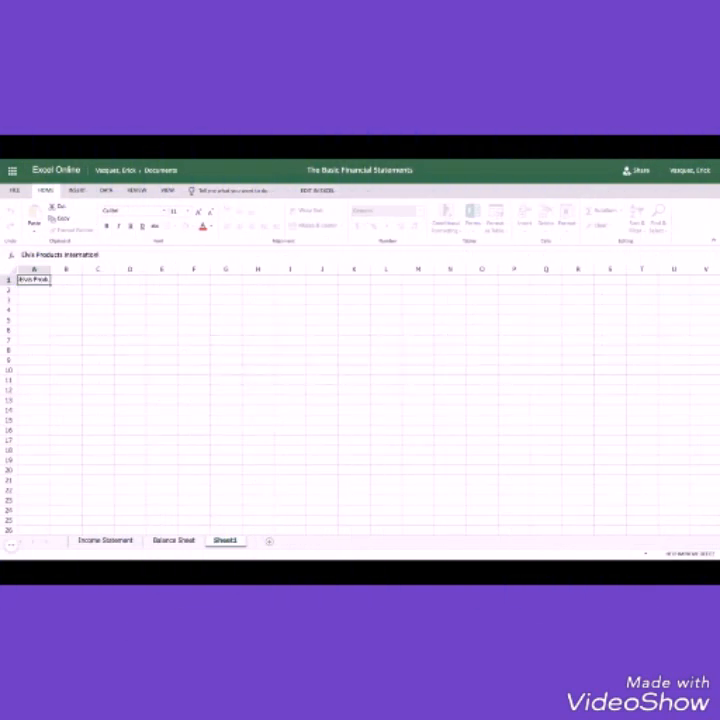
pyautogui.press('Return')
pyautogui.write('Ba')
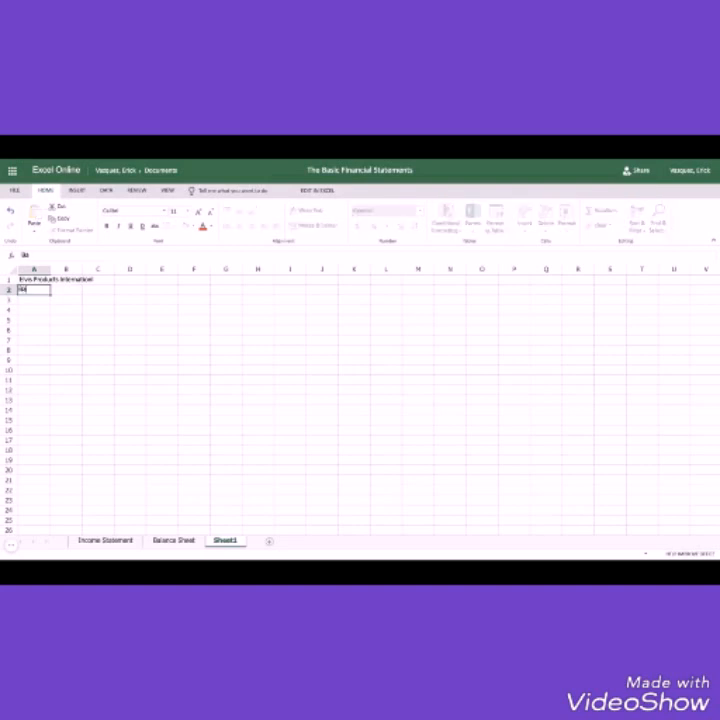
pyautogui.write('lance Sheet')
pyautogui.press('Return')
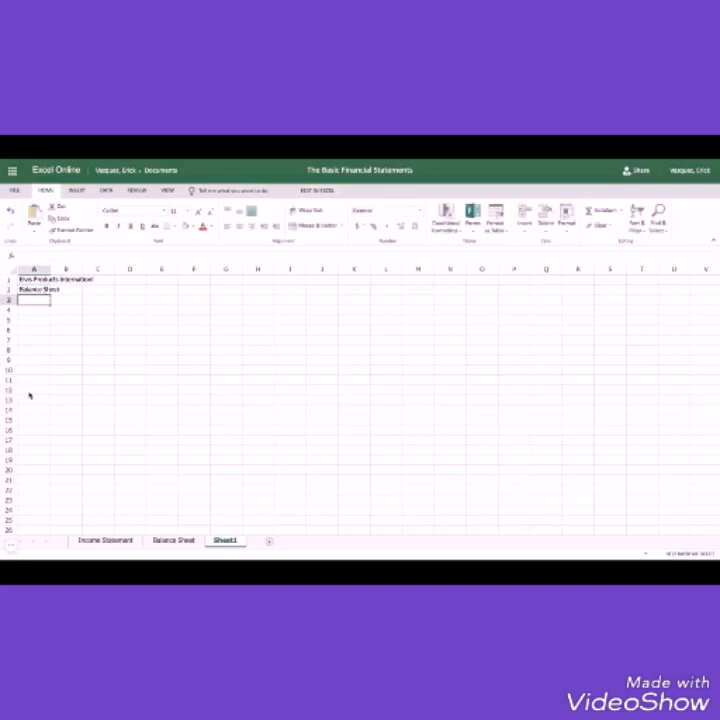
# - Check the date heading on the Balance Sheet worksheet and enter "As of Dec. 31, 2016" in A3 of Sheet1
pyautogui.click(173, 540)
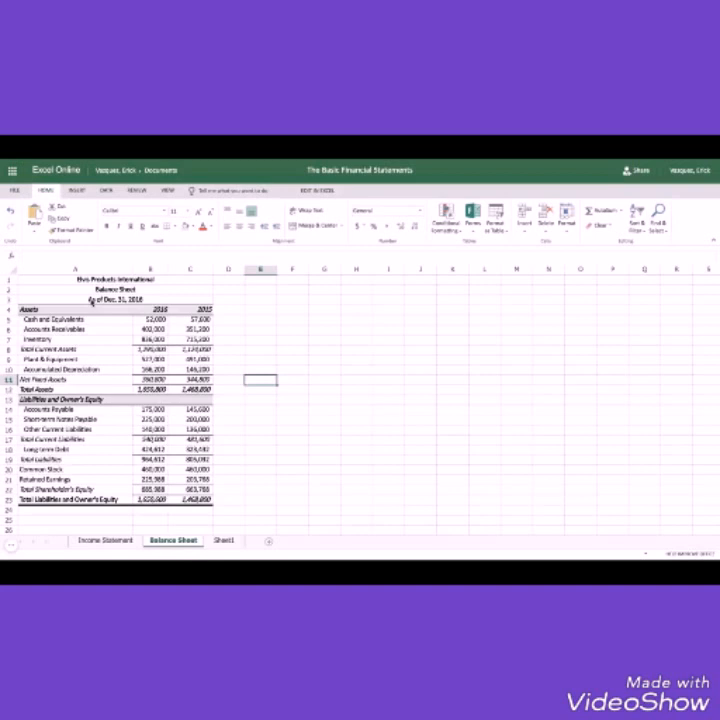
pyautogui.click(224, 541)
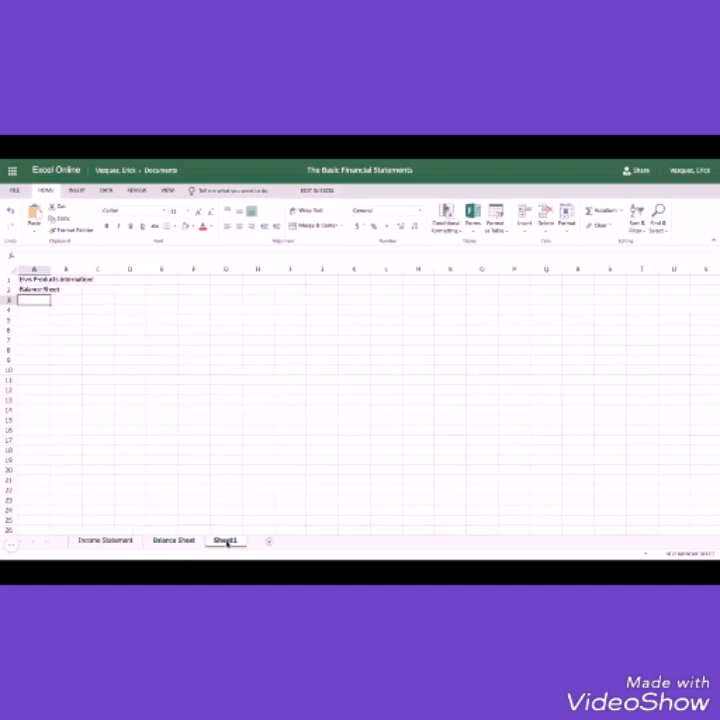
pyautogui.write('As')
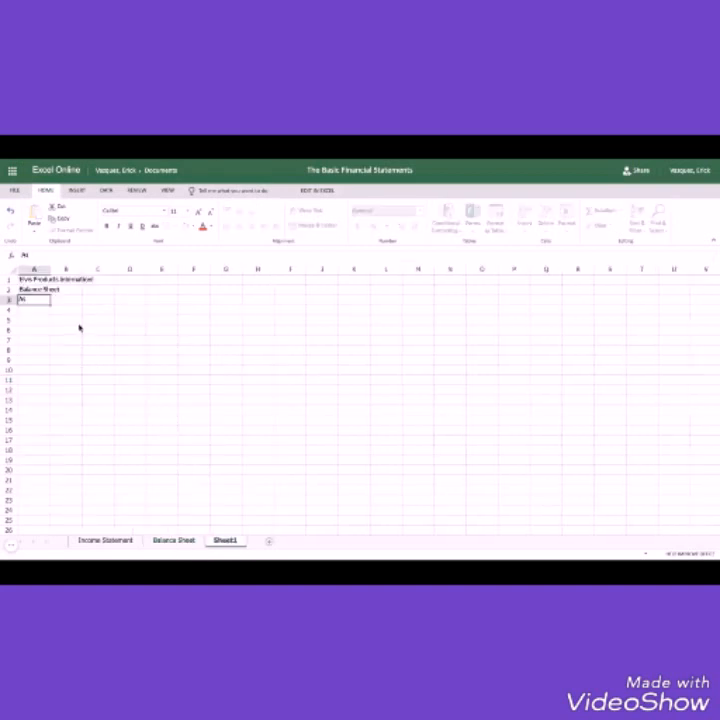
pyautogui.write(' of Dec. 21')
pyautogui.press('BackSpace')
pyautogui.press('BackSpace')
pyautogui.write('31, 2016')
pyautogui.press('Return')
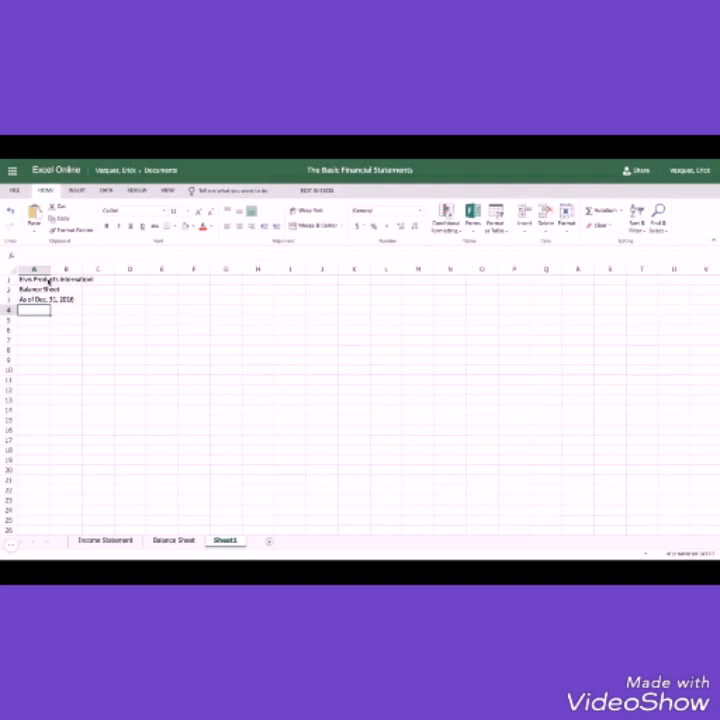
# - Merge each title row across columns A to C in A1:C3 and center the text
pyautogui.click(38, 282)
pyautogui.hotkey('shift', 'Right')
pyautogui.hotkey('shift', 'Down')
pyautogui.hotkey('shift', 'Down')
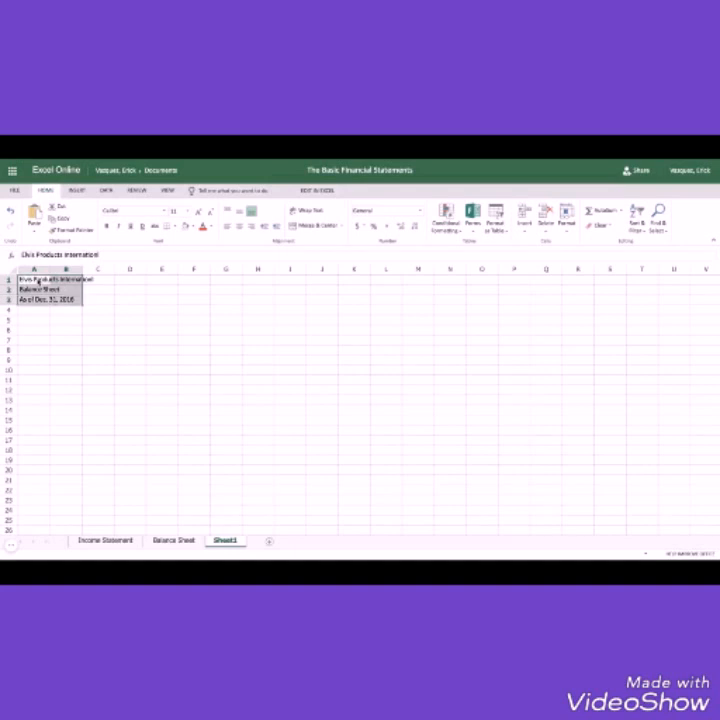
pyautogui.moveTo(38, 282); pyautogui.dragTo(95, 301)
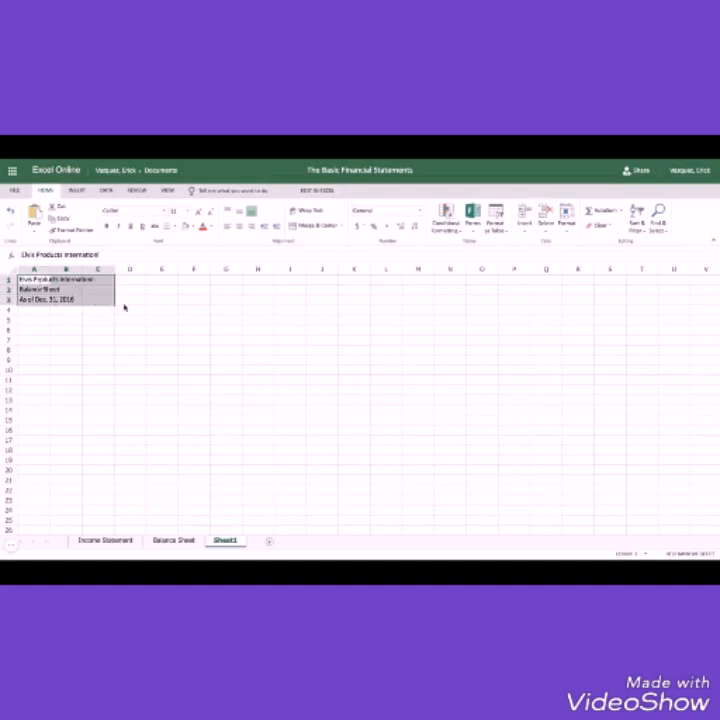
pyautogui.click(340, 227)
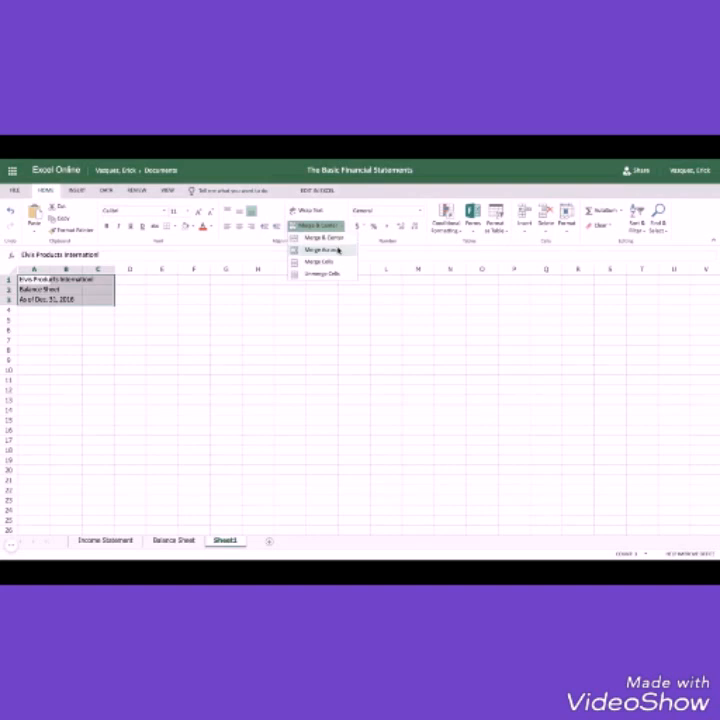
pyautogui.click(338, 249)
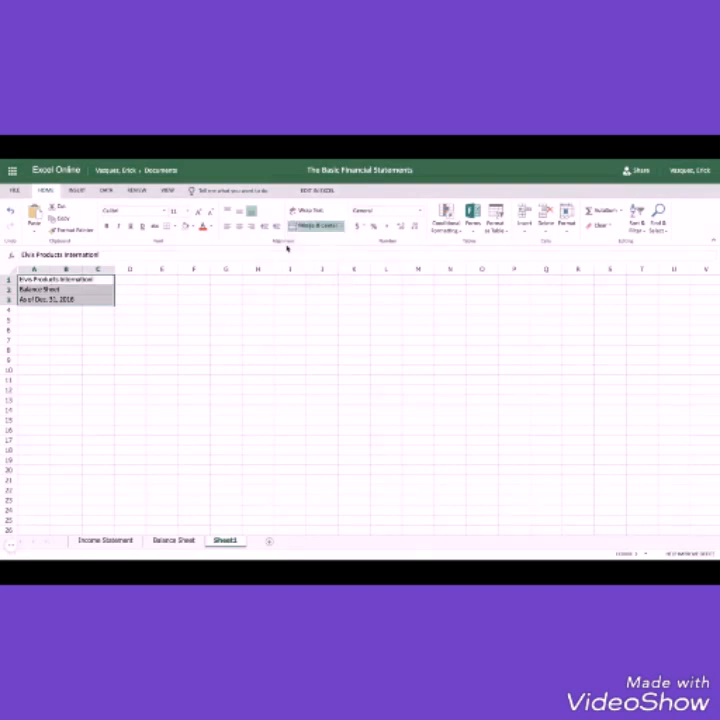
pyautogui.click(242, 227)
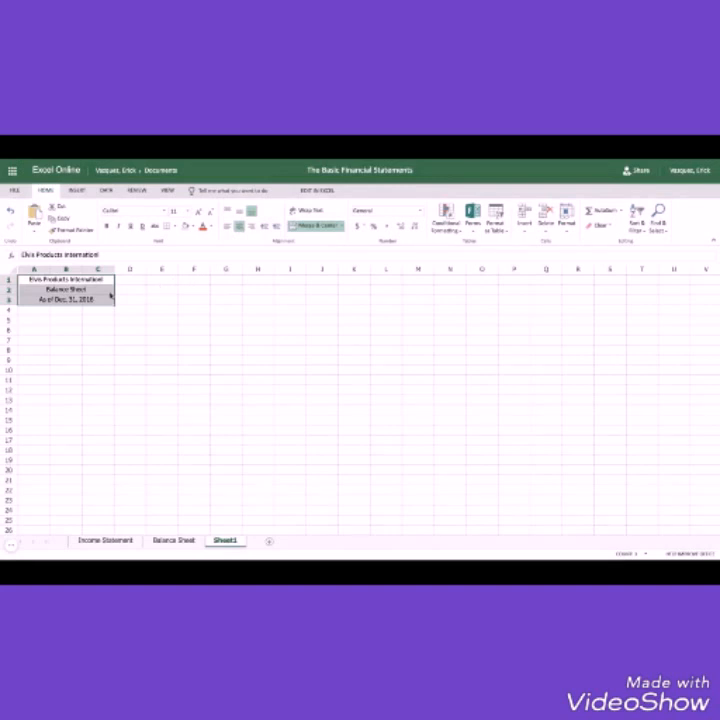
# - Copy the account labels in A4:A23 of the Balance Sheet worksheet to A4 of Sheet1 and widen column A to fit them
pyautogui.click(35, 311)
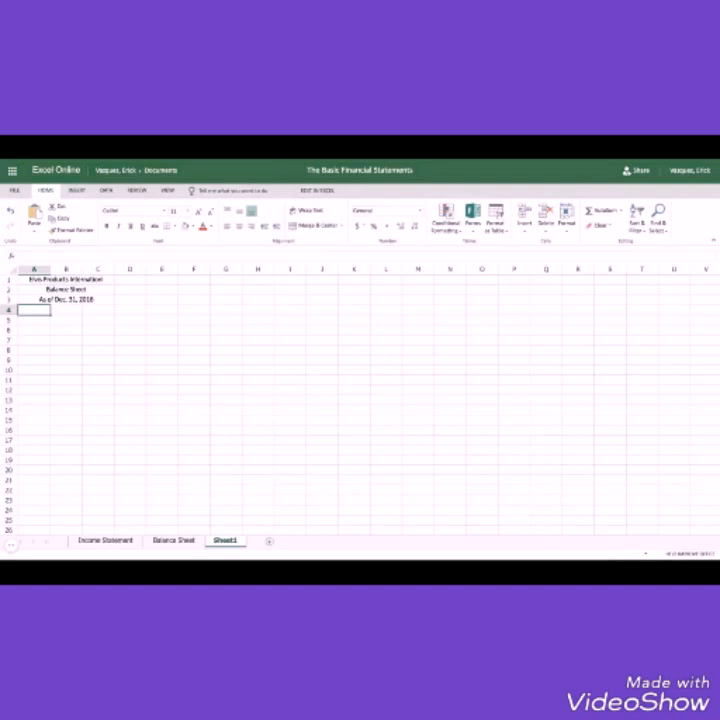
pyautogui.click(172, 540)
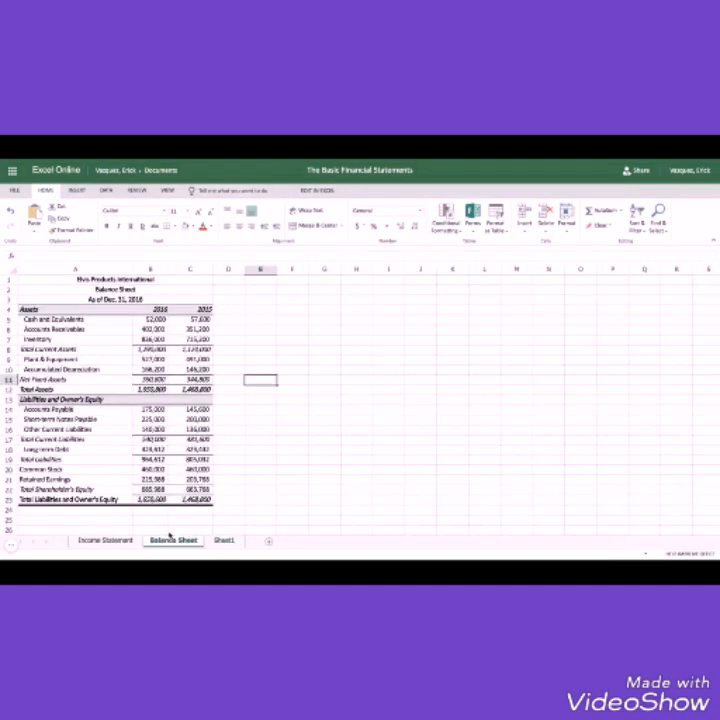
pyautogui.click(75, 310)
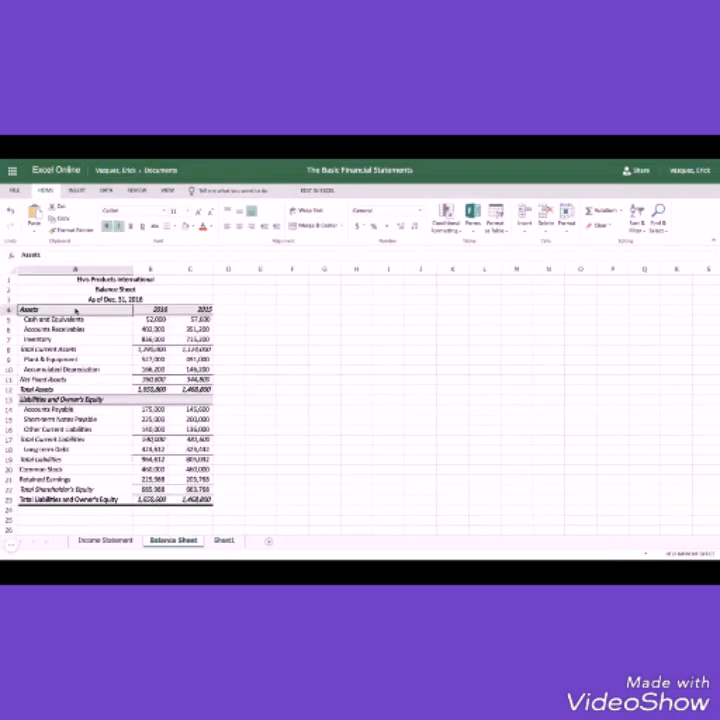
pyautogui.moveTo(75, 312); pyautogui.dragTo(75, 499)
pyautogui.hotkey('ctrl', 'c')
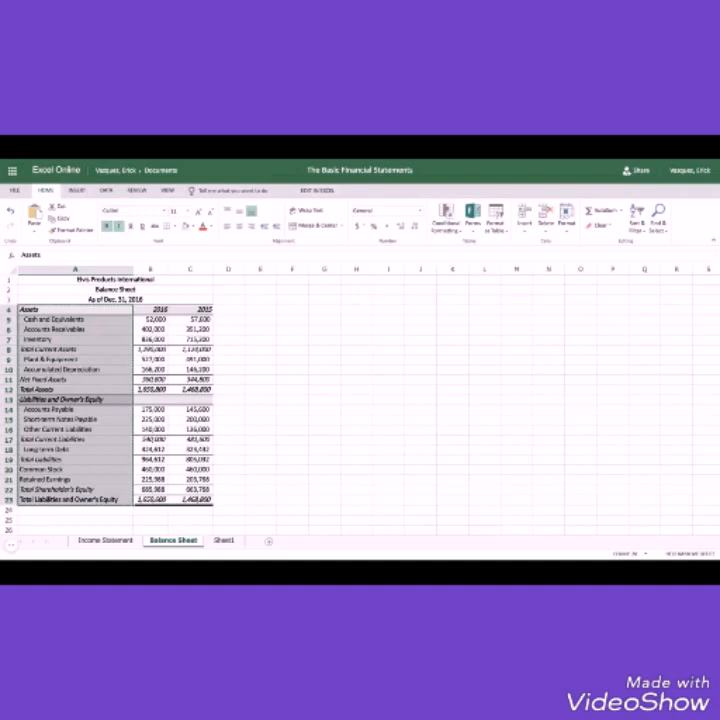
pyautogui.click(220, 541)
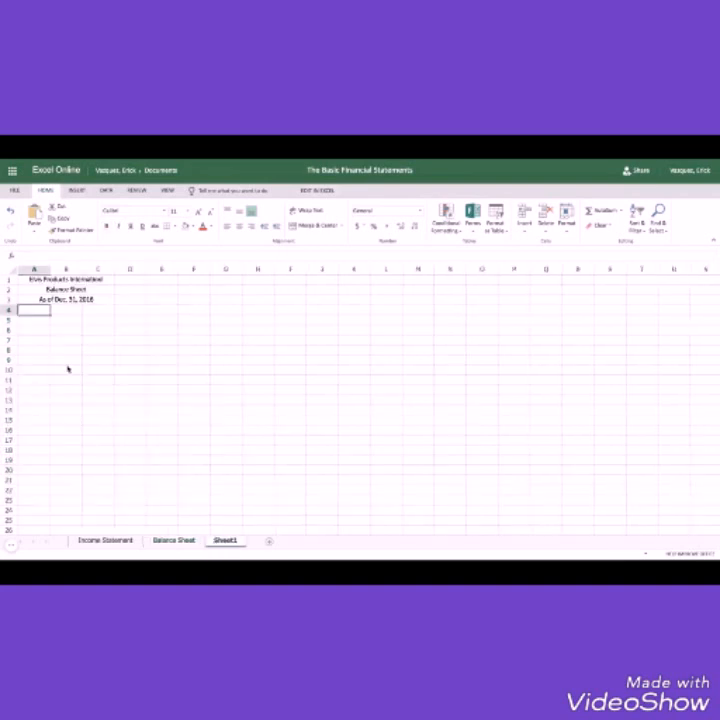
pyautogui.hotkey('ctrl', 'v')
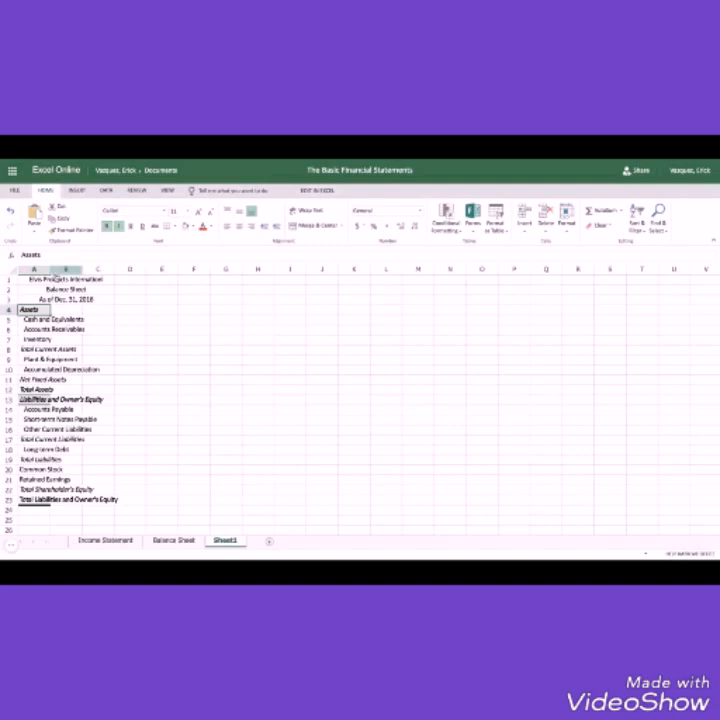
pyautogui.moveTo(50, 269); pyautogui.dragTo(133, 269)
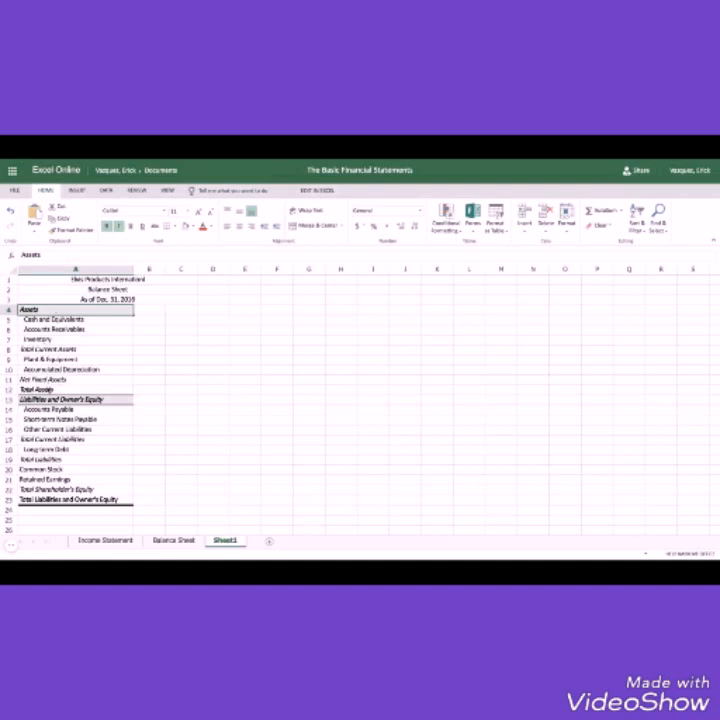
# - Examine the asset and liability labels in column A, including the current, fixed, long-term and total lines
pyautogui.click(56, 350)
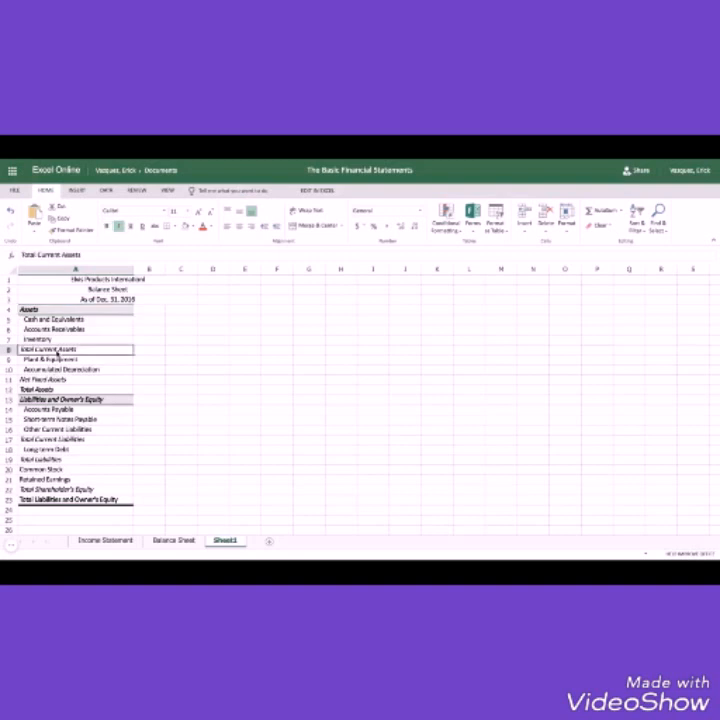
pyautogui.click(62, 381)
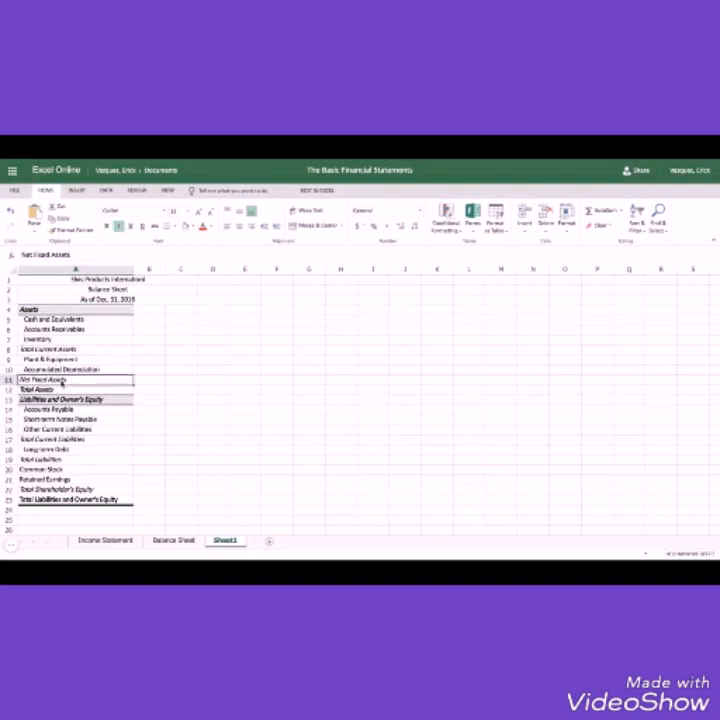
pyautogui.click(55, 352)
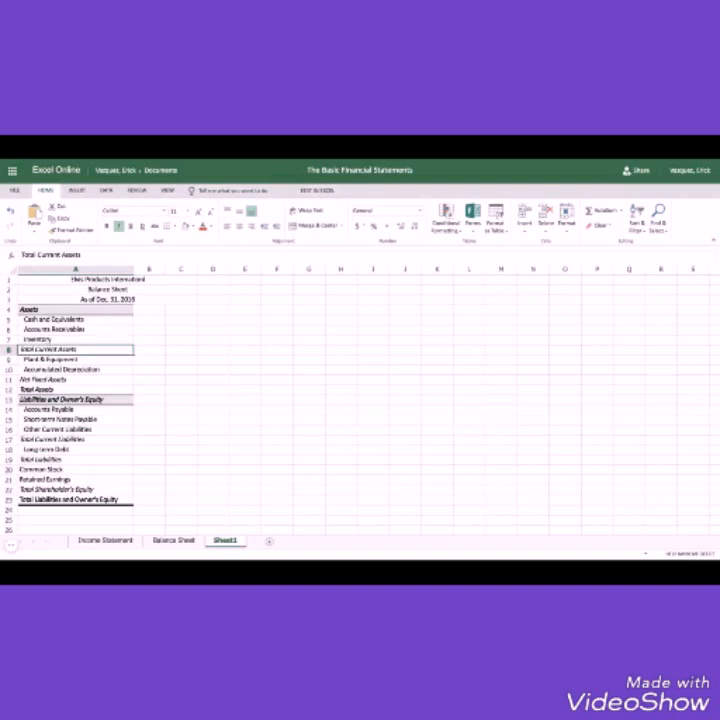
pyautogui.click(48, 359)
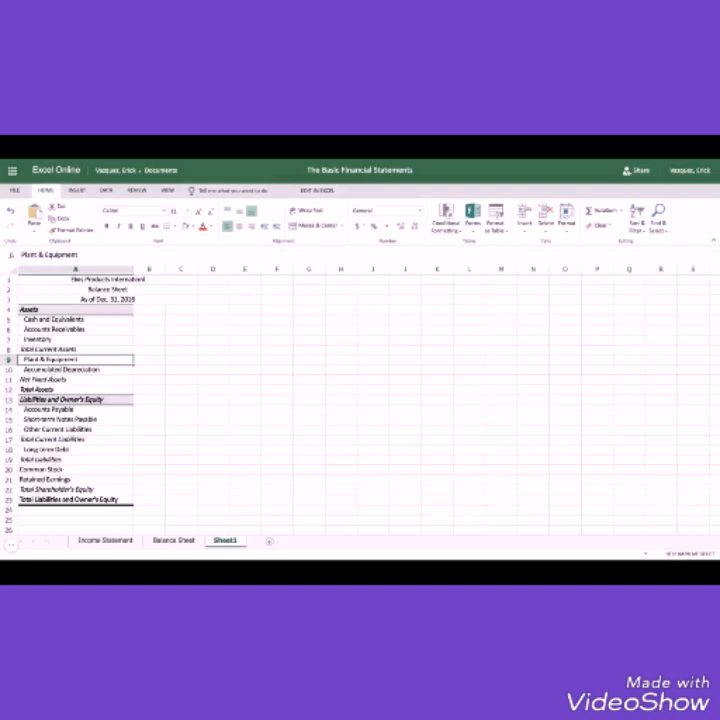
pyautogui.click(55, 389)
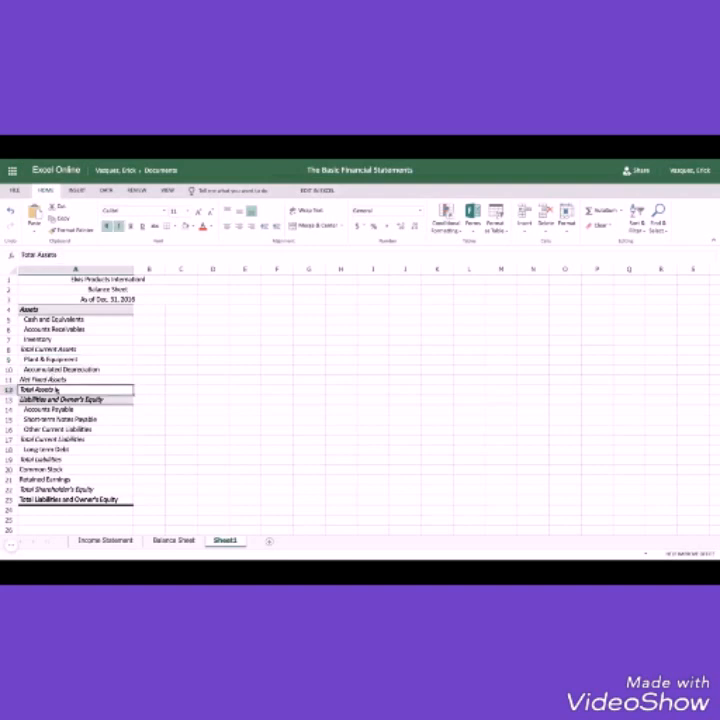
pyautogui.scroll(-2, 52, 380)
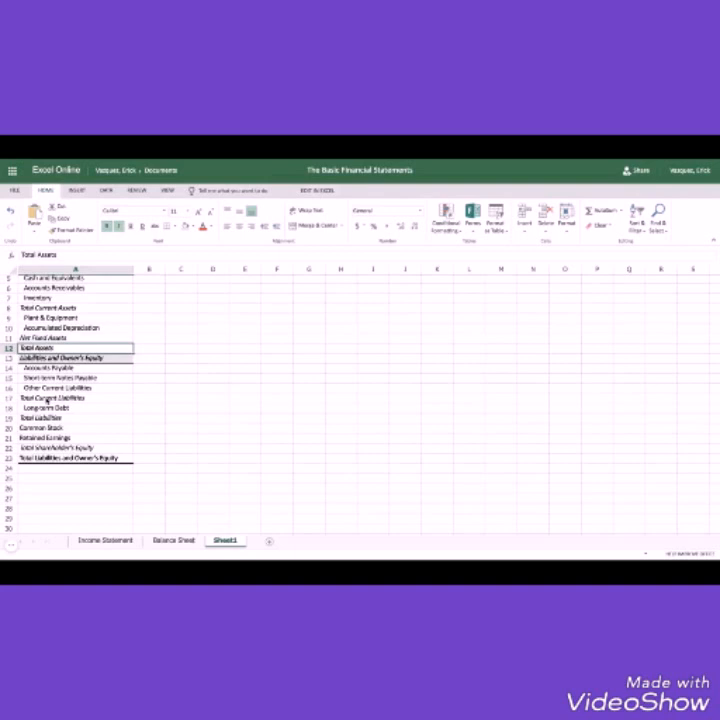
pyautogui.click(46, 399)
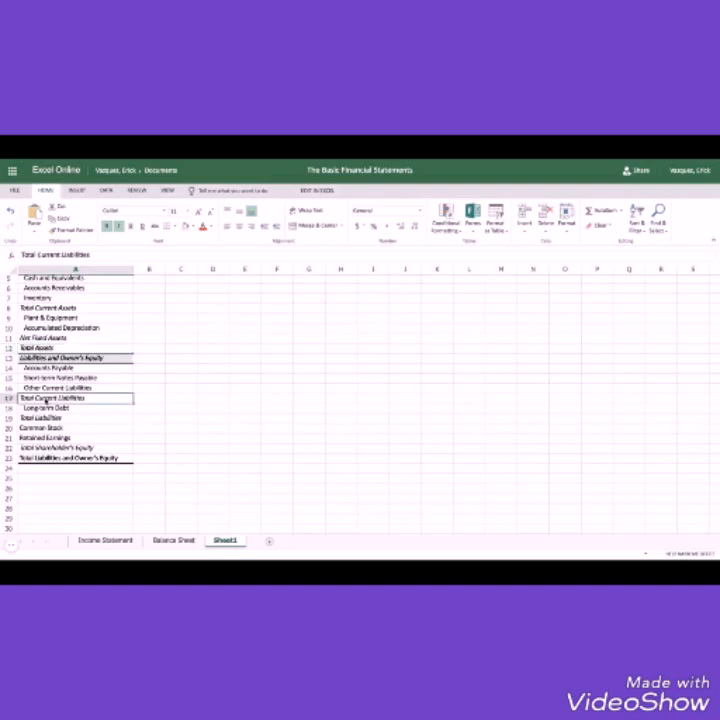
pyautogui.click(47, 418)
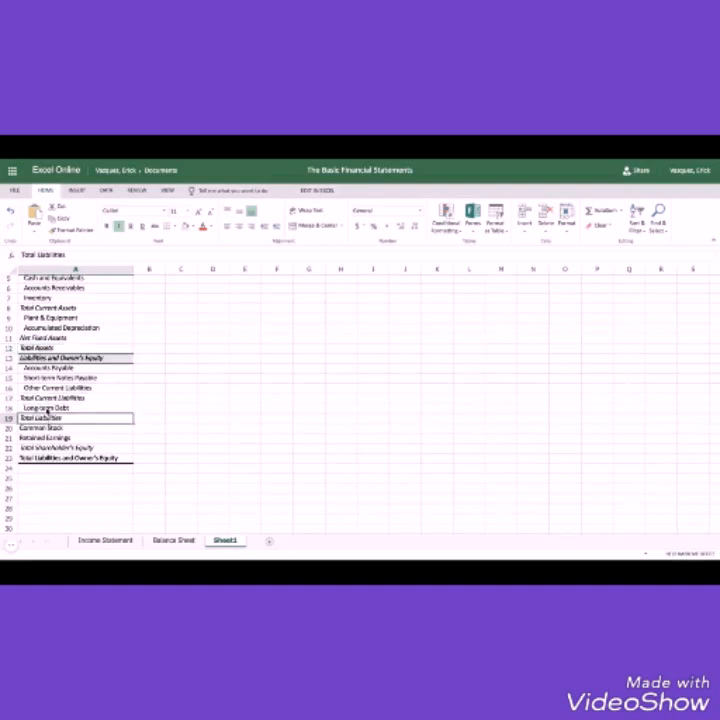
pyautogui.click(52, 399)
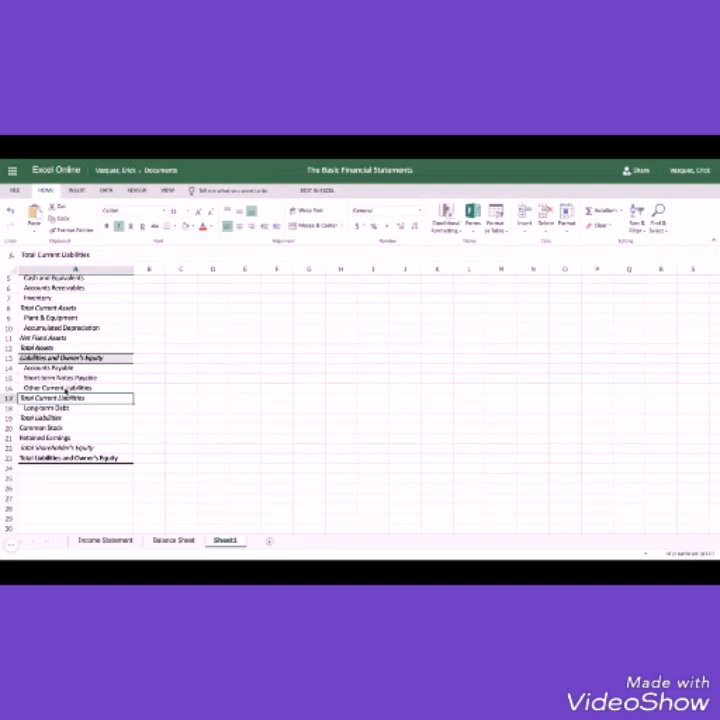
pyautogui.click(56, 409)
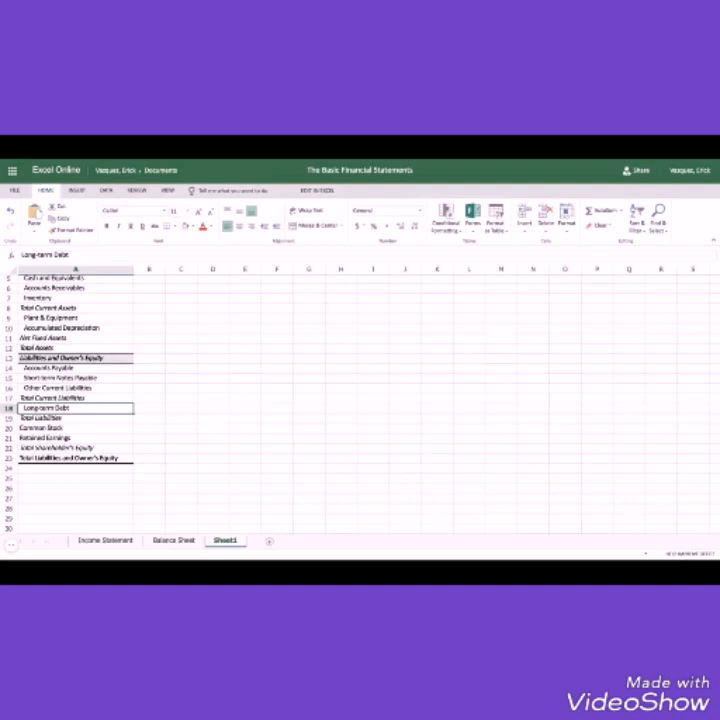
pyautogui.scroll(2, 60, 380)
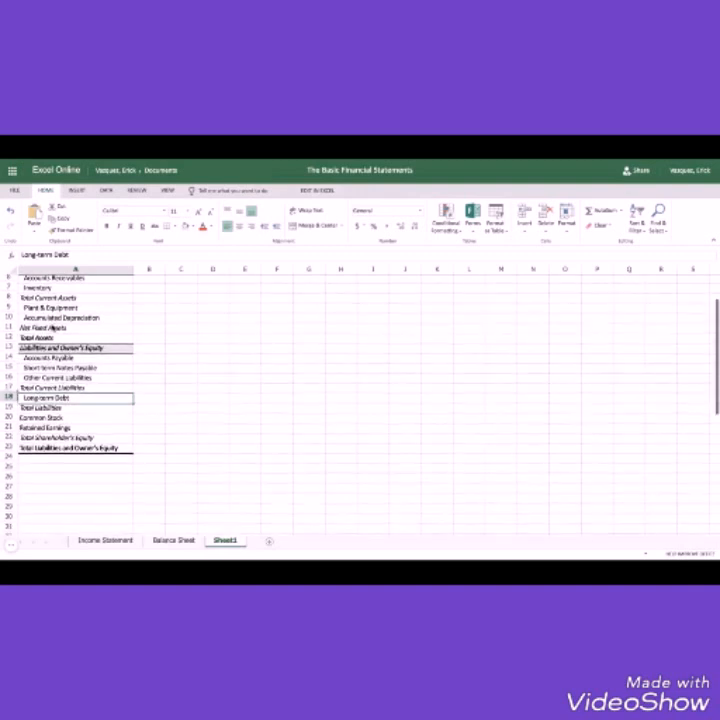
pyautogui.click(52, 327)
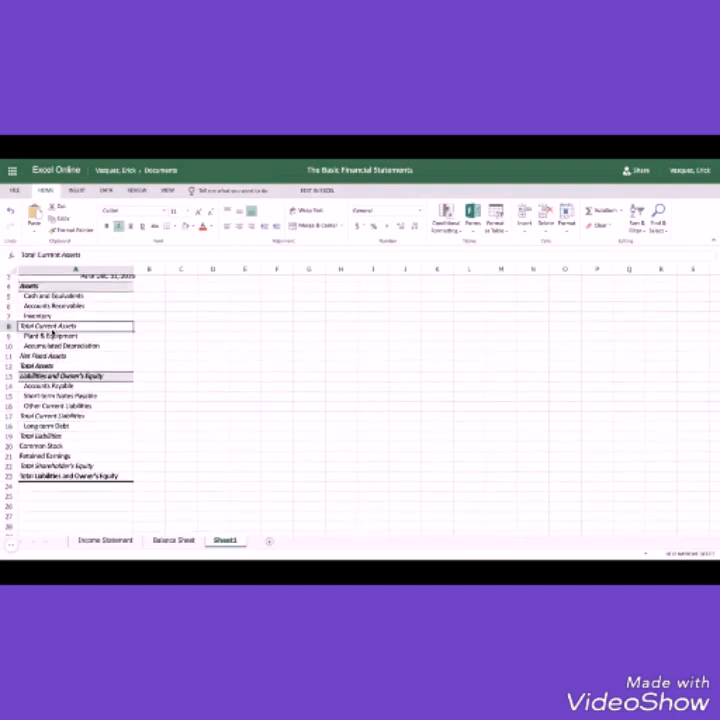
# - Examine the liability and shareholder's equity labels in column A, including the lines that add up to total liabilities and owner's equity
pyautogui.click(45, 437)
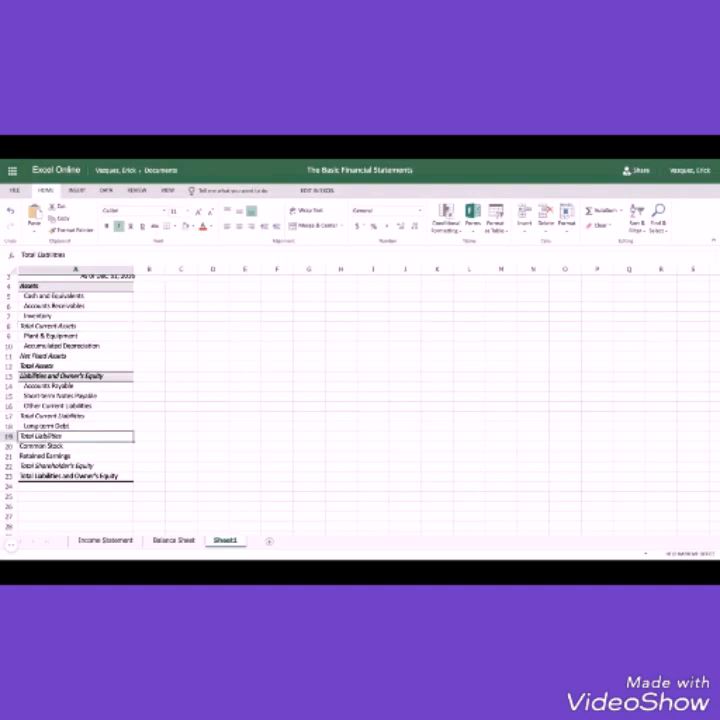
pyautogui.click(45, 376)
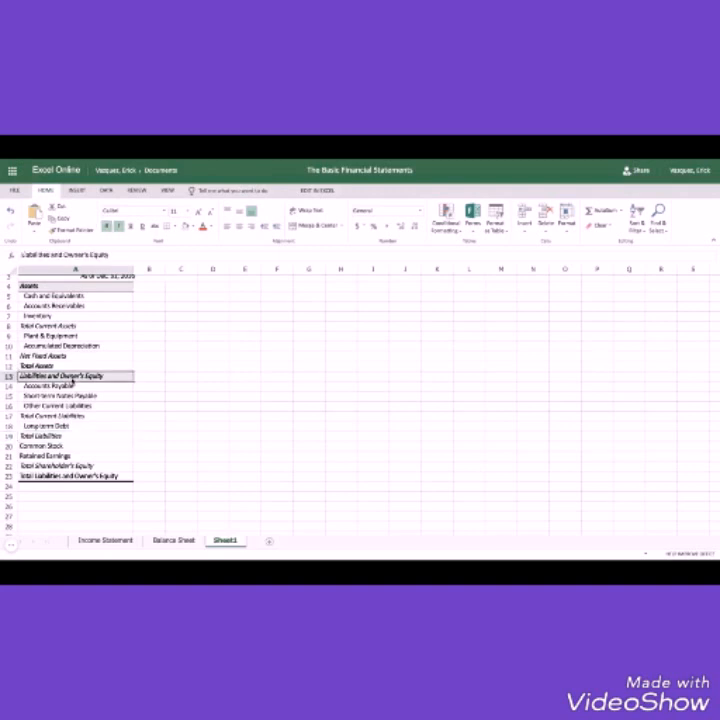
pyautogui.click(50, 446)
pyautogui.press('Up')
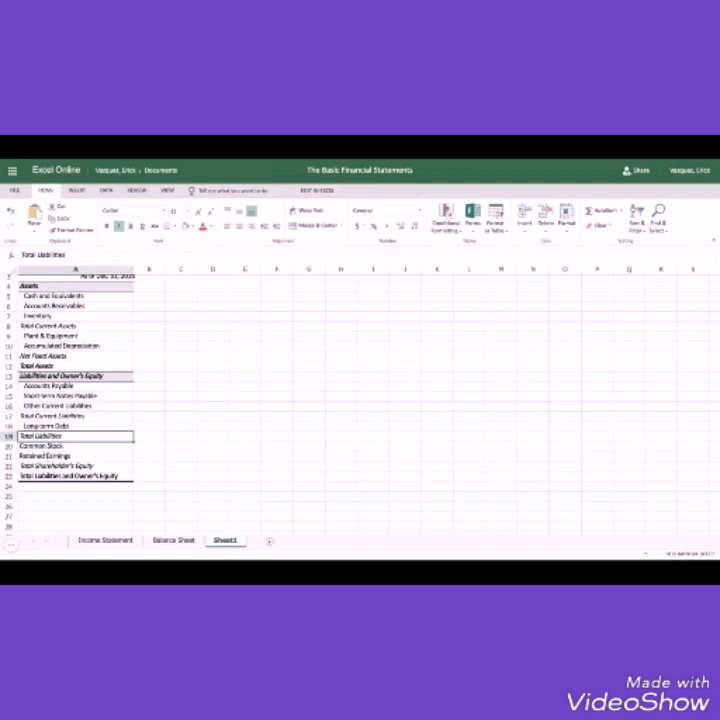
pyautogui.click(46, 468)
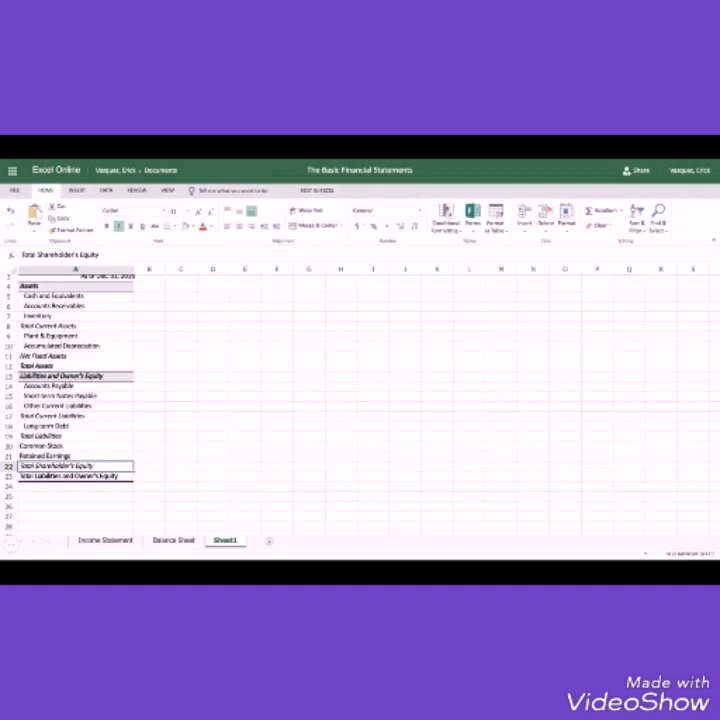
pyautogui.click(46, 437)
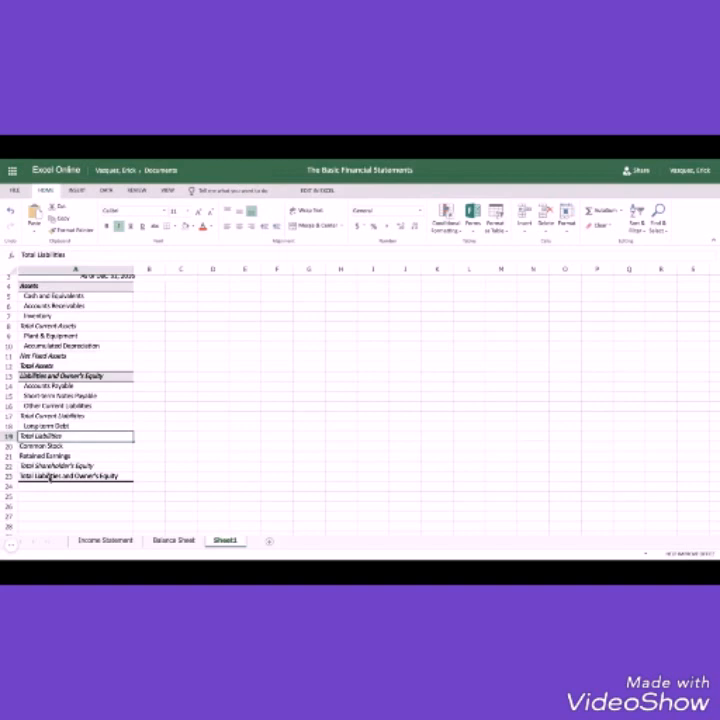
pyautogui.click(50, 478)
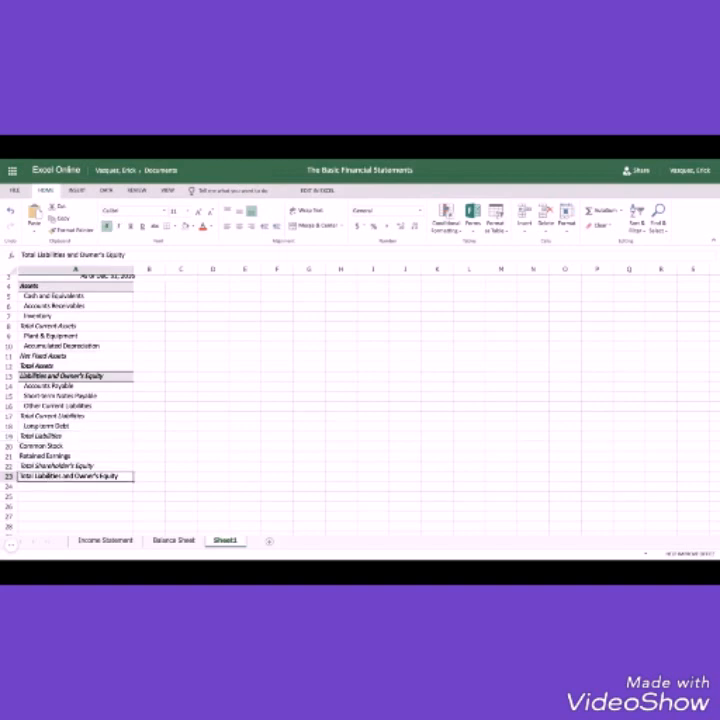
# - Compare total liabilities and owner's equity in B23:C23 with total assets in B12:C12 on the Balance Sheet worksheet
pyautogui.click(162, 540)
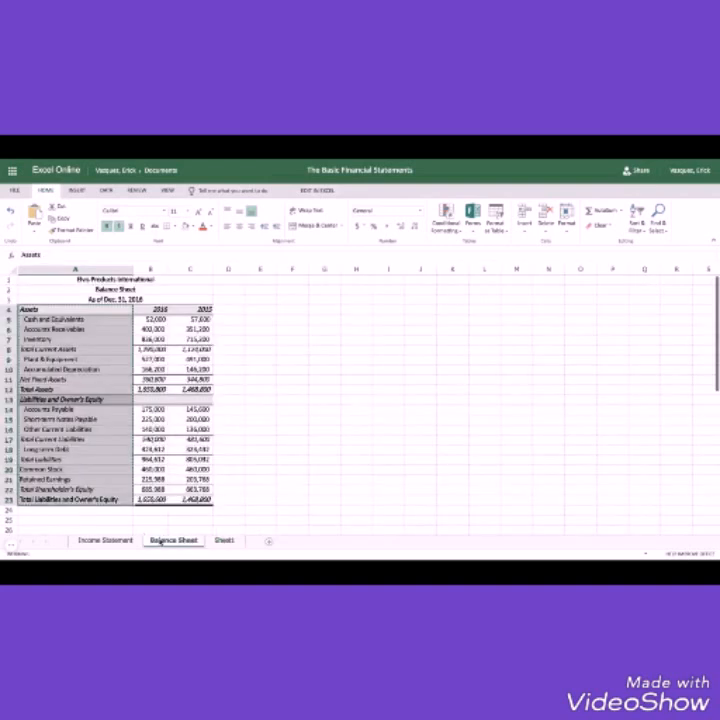
pyautogui.click(150, 500)
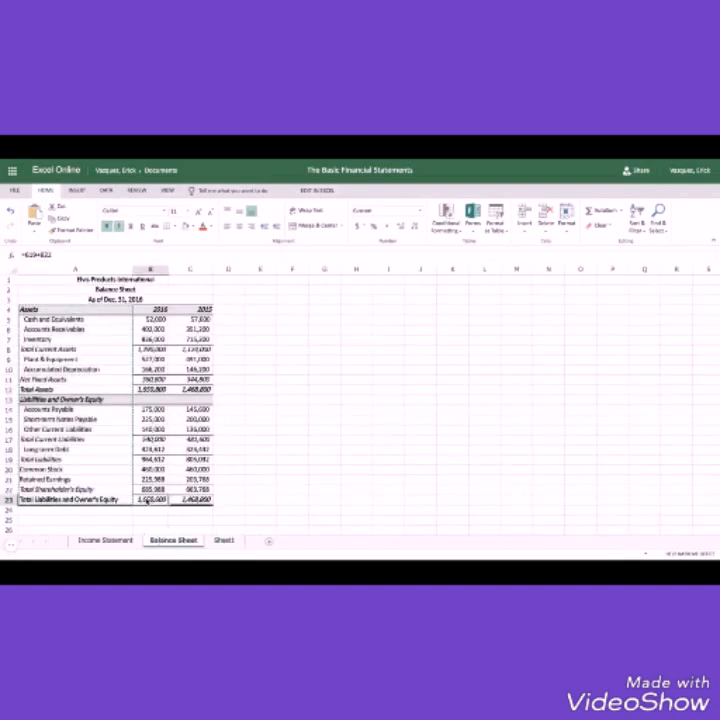
pyautogui.moveTo(152, 500); pyautogui.dragTo(173, 505)
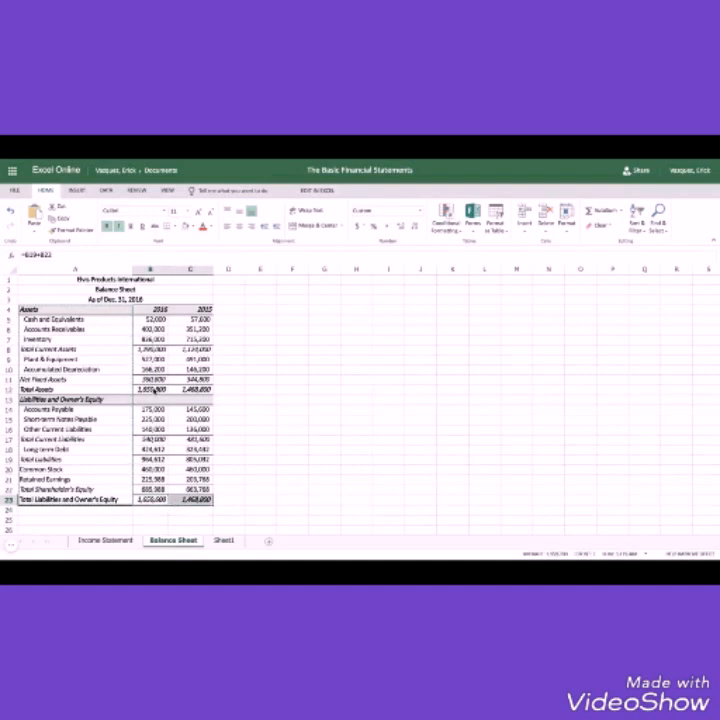
pyautogui.click(152, 389)
pyautogui.hotkey('shift', 'Right')
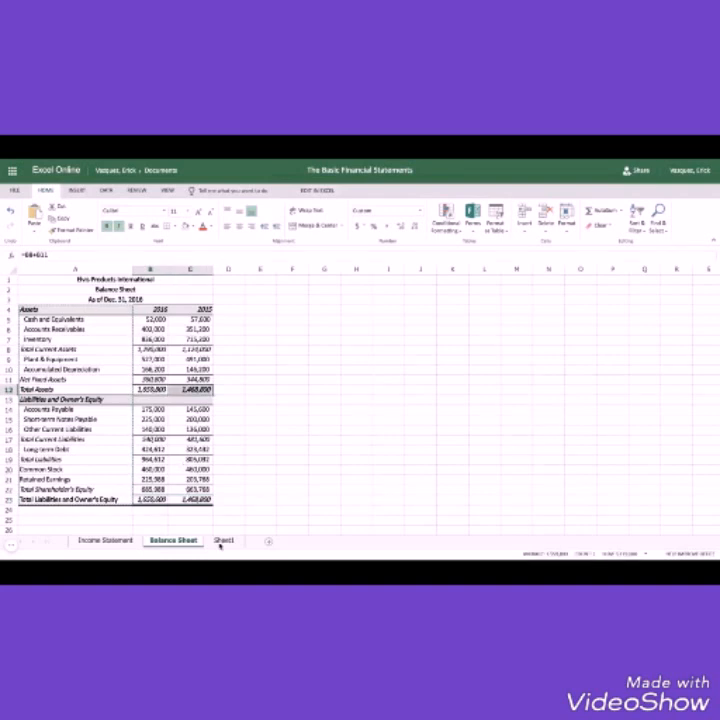
# - Copy the 2016 and 2015 current asset amounts in B5:C7 of the Balance Sheet worksheet to B5 of Sheet1
pyautogui.click(224, 541)
pyautogui.click(173, 540)
pyautogui.click(231, 409)
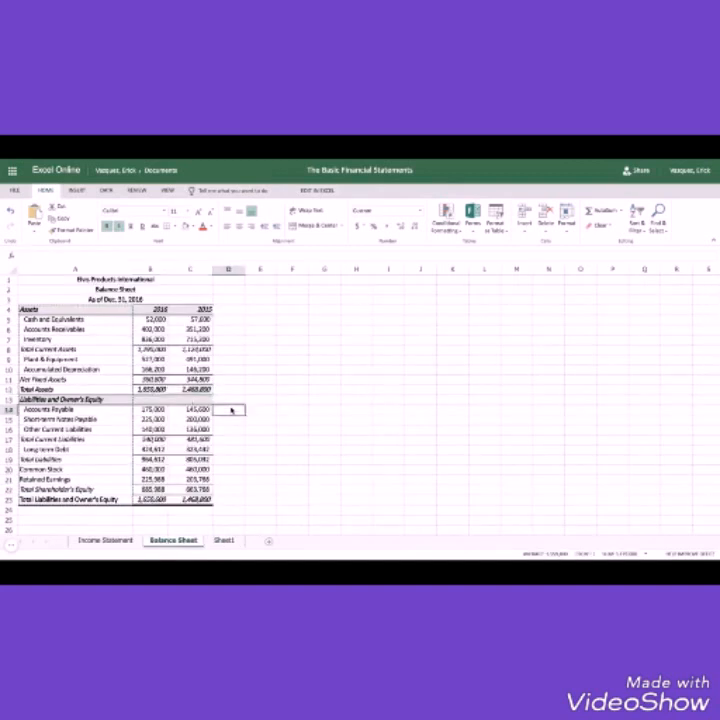
pyautogui.click(153, 320)
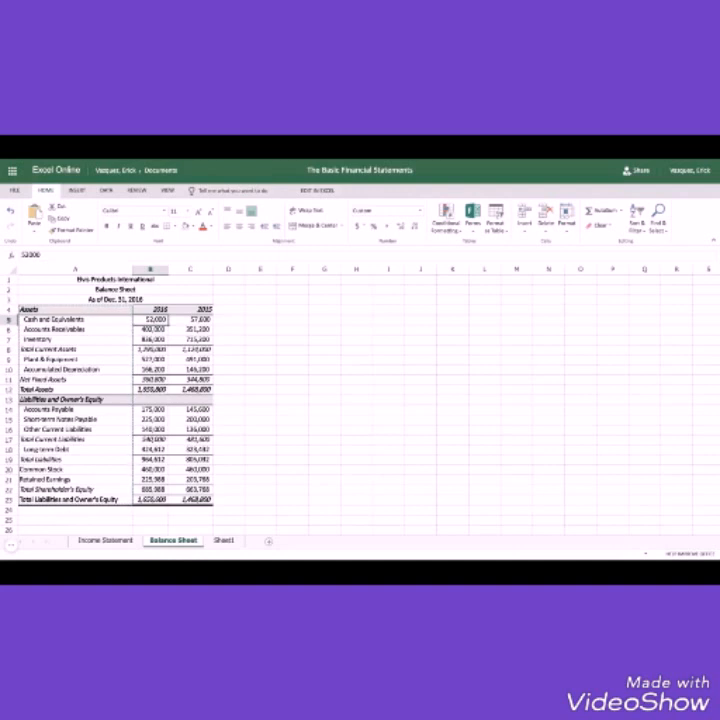
pyautogui.hotkey('shift', 'Right')
pyautogui.hotkey('shift', 'Down')
pyautogui.hotkey('shift', 'Down')
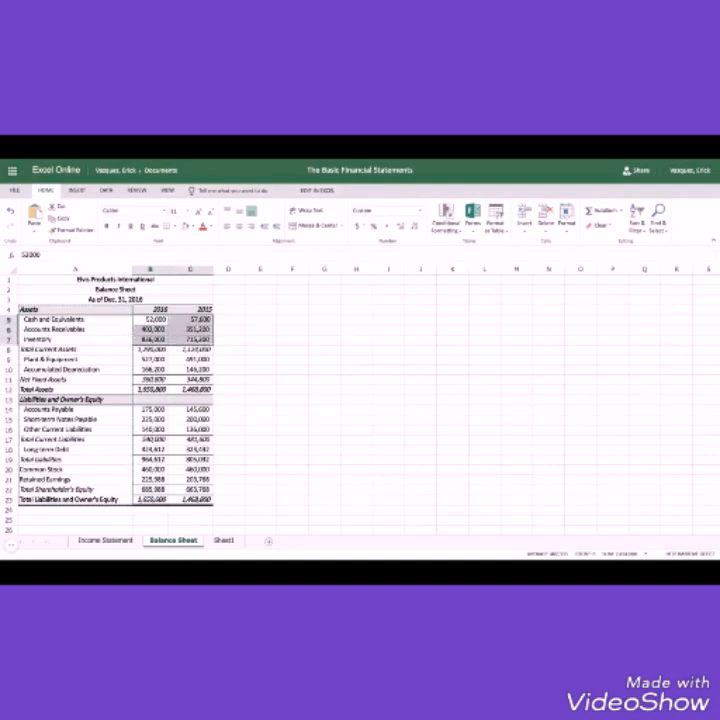
pyautogui.click(222, 541)
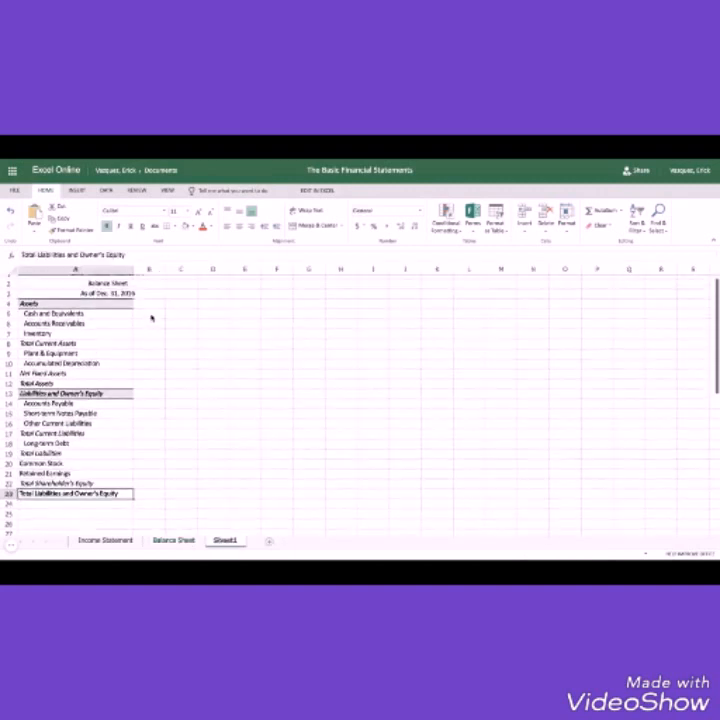
pyautogui.click(149, 313)
pyautogui.write('53,000\t57,600 401,000\t351,200 836,000\t715,200')
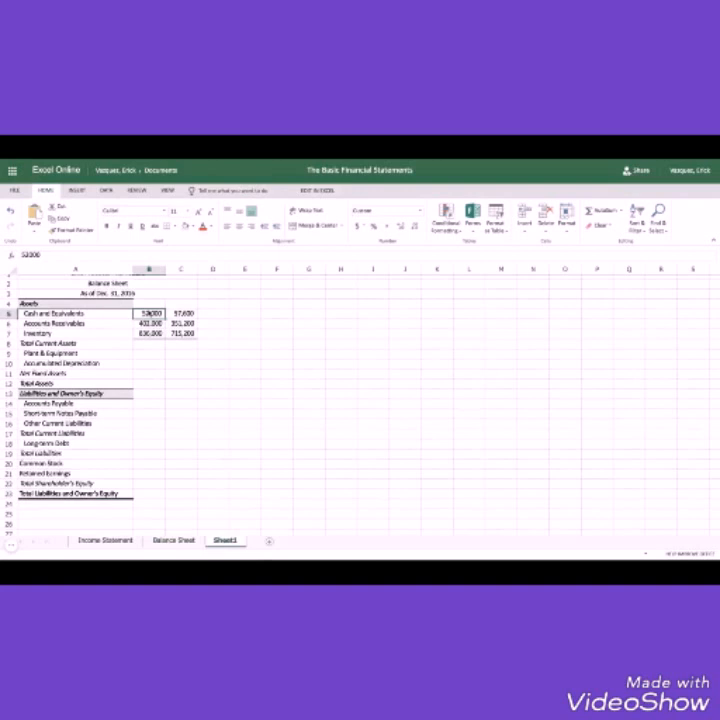
# - Enter the year headings 2016 in B4 and 2015 in C4 of Sheet1
pyautogui.click(149, 303)
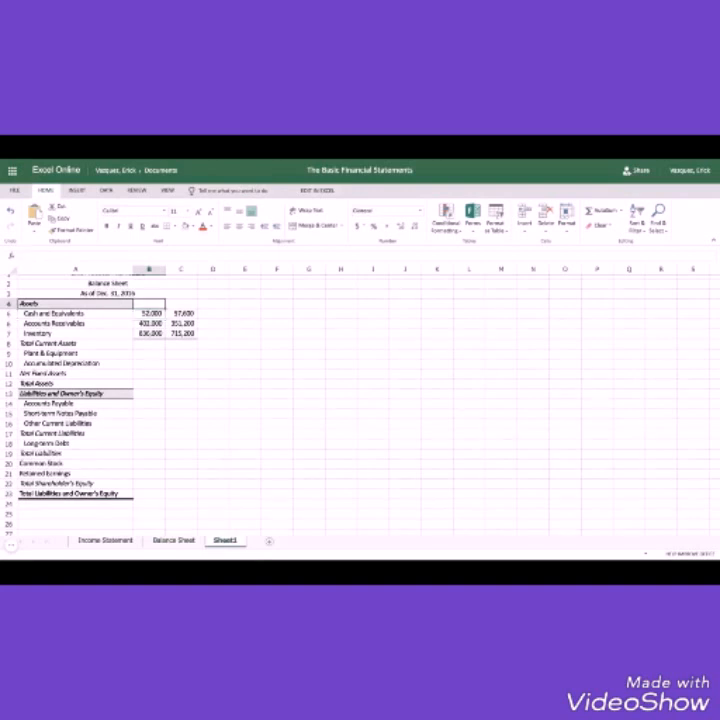
pyautogui.write('2016')
pyautogui.press('Tab')
pyautogui.write('2015')
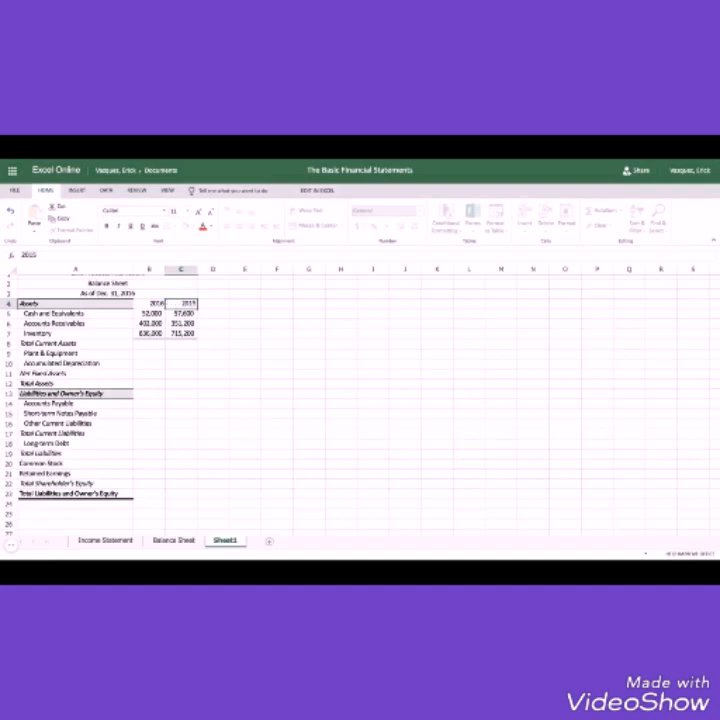
pyautogui.press('Return')
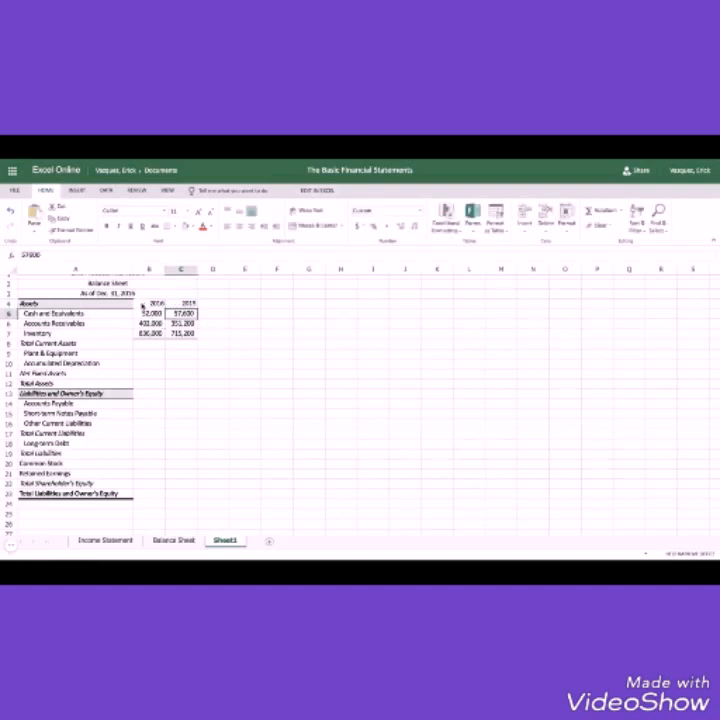
# - Apply a fill color and a top and bottom border to the year headings in B4:C4
pyautogui.moveTo(145, 304); pyautogui.dragTo(180, 303)
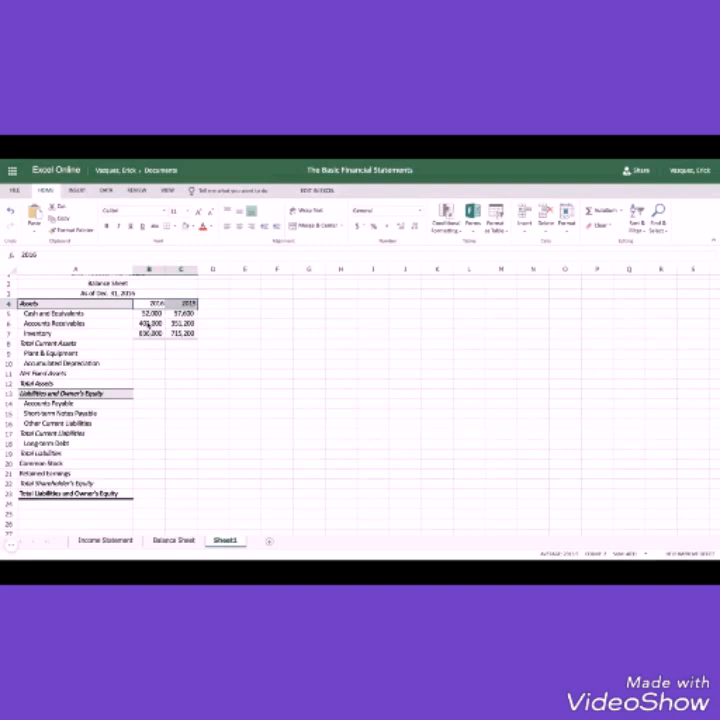
pyautogui.click(185, 227)
pyautogui.click(221, 303)
pyautogui.moveTo(157, 304); pyautogui.dragTo(182, 303)
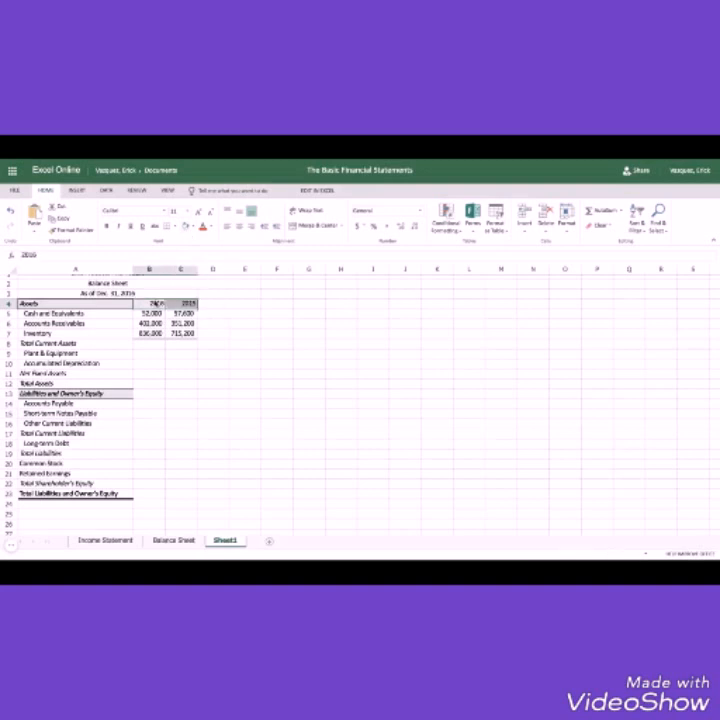
pyautogui.click(172, 226)
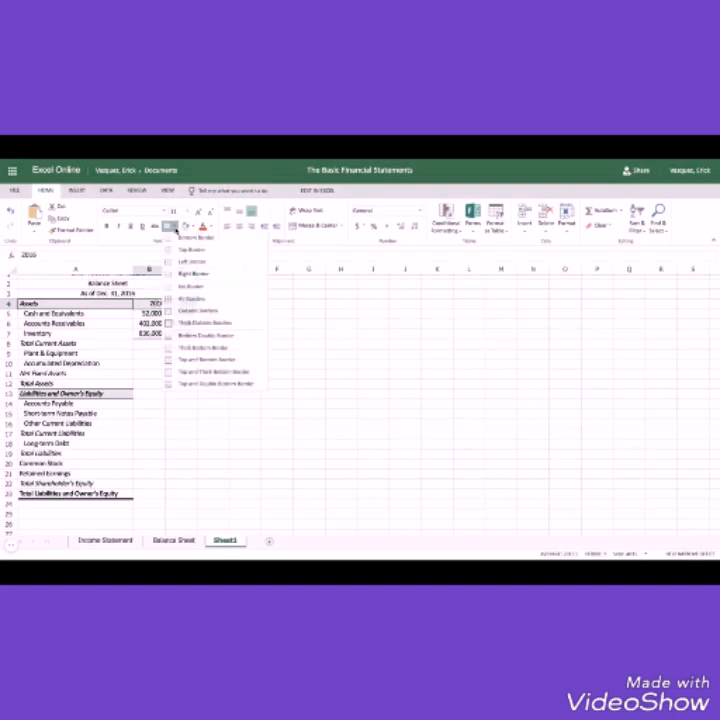
pyautogui.click(193, 360)
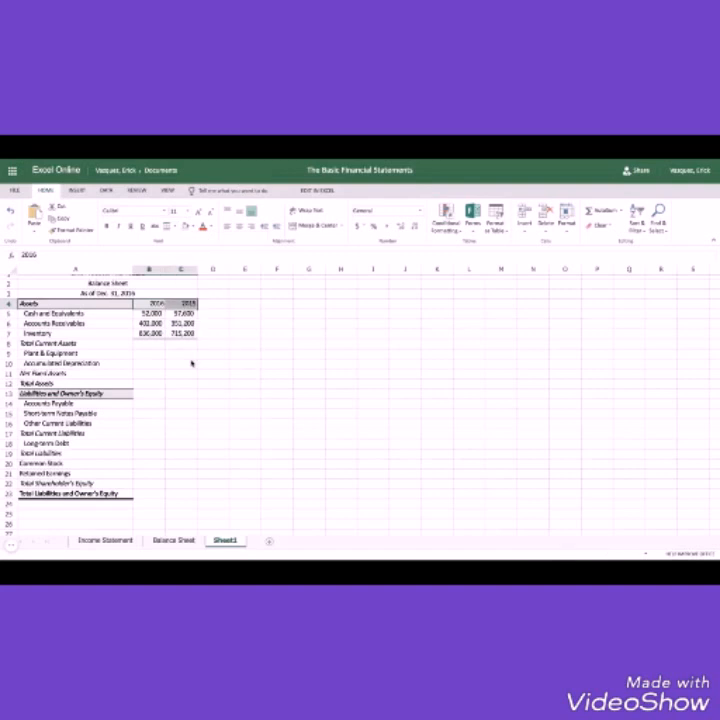
pyautogui.click(119, 315)
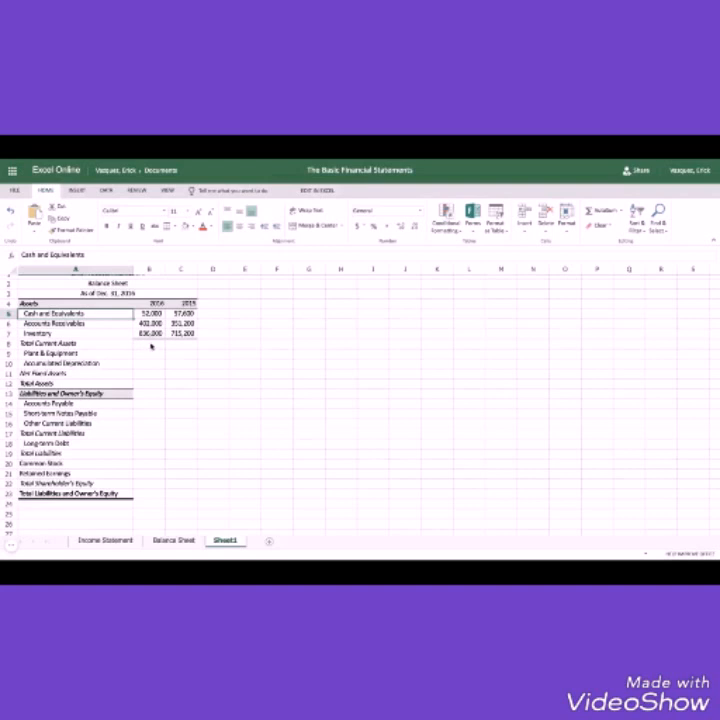
# - Calculate the 2016 Total Current Assets in B8 with the formula =SUM(B5:B7)
pyautogui.click(151, 345)
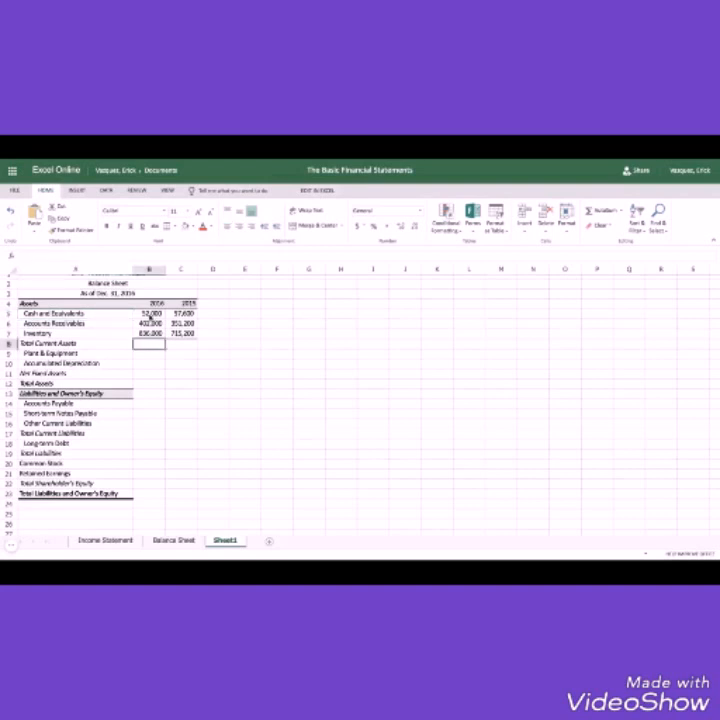
pyautogui.moveTo(150, 314); pyautogui.dragTo(150, 333)
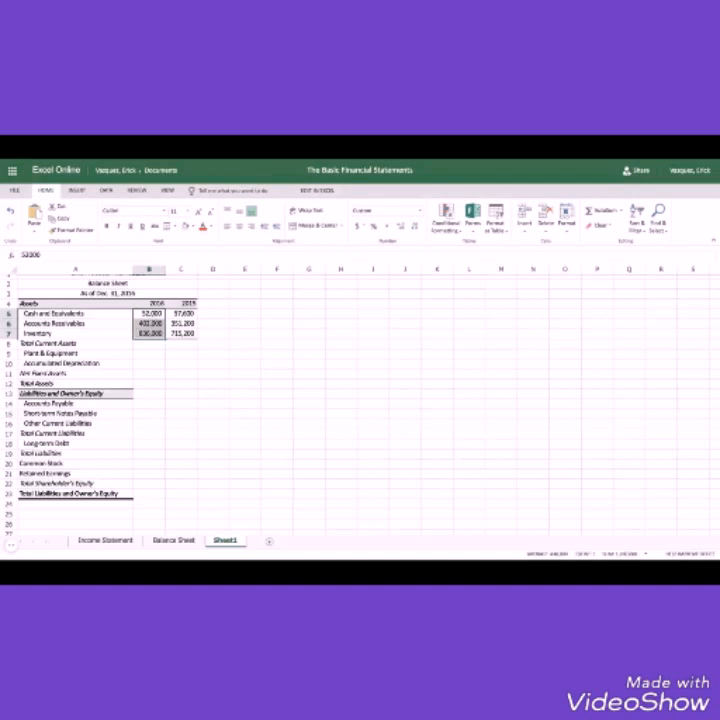
pyautogui.click(182, 316)
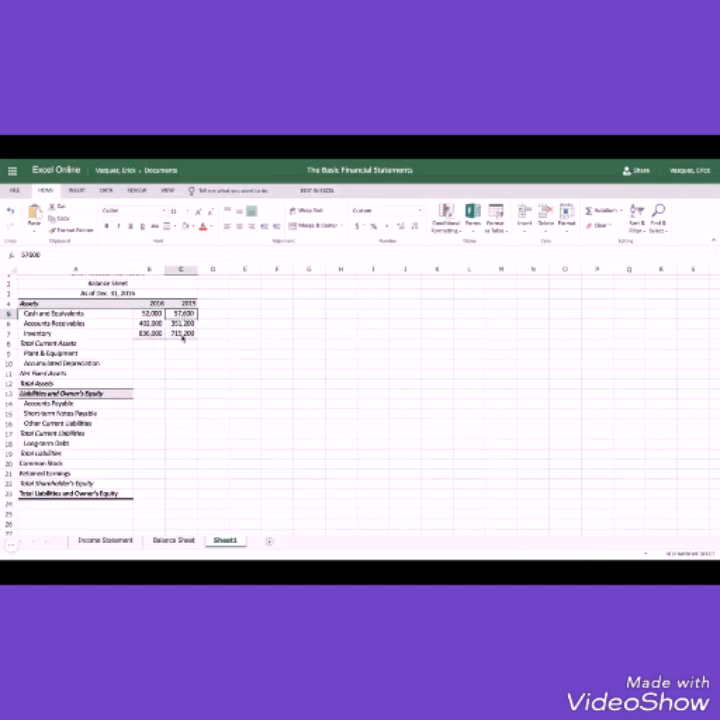
pyautogui.click(183, 334)
pyautogui.click(158, 344)
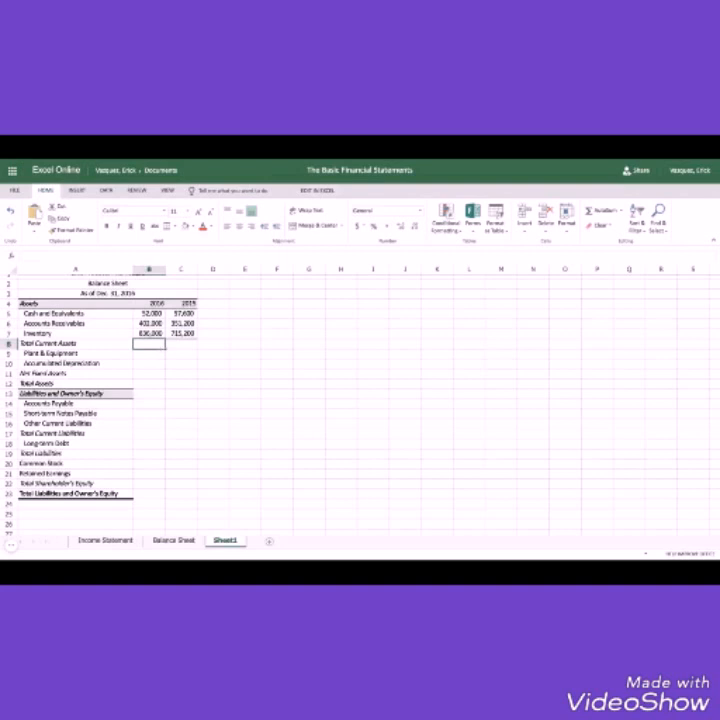
pyautogui.write('=')
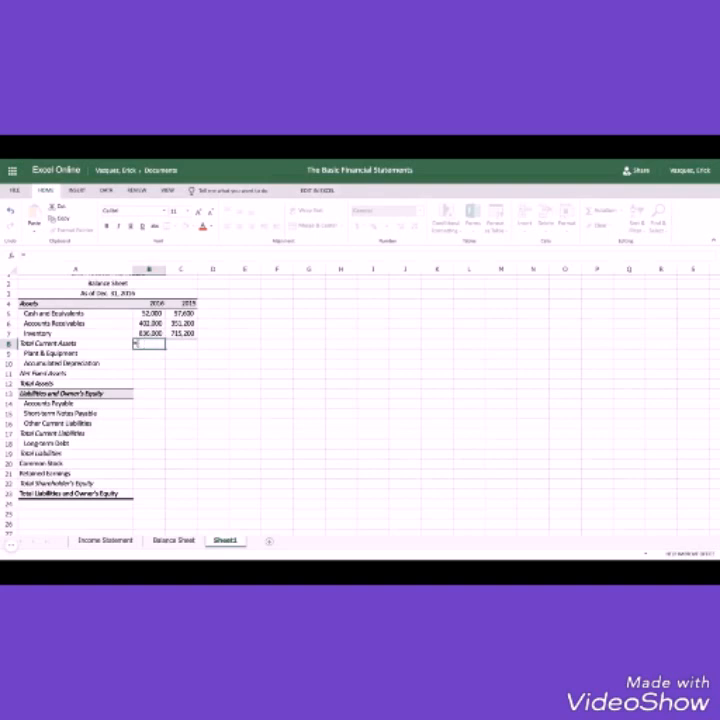
pyautogui.write('sum')
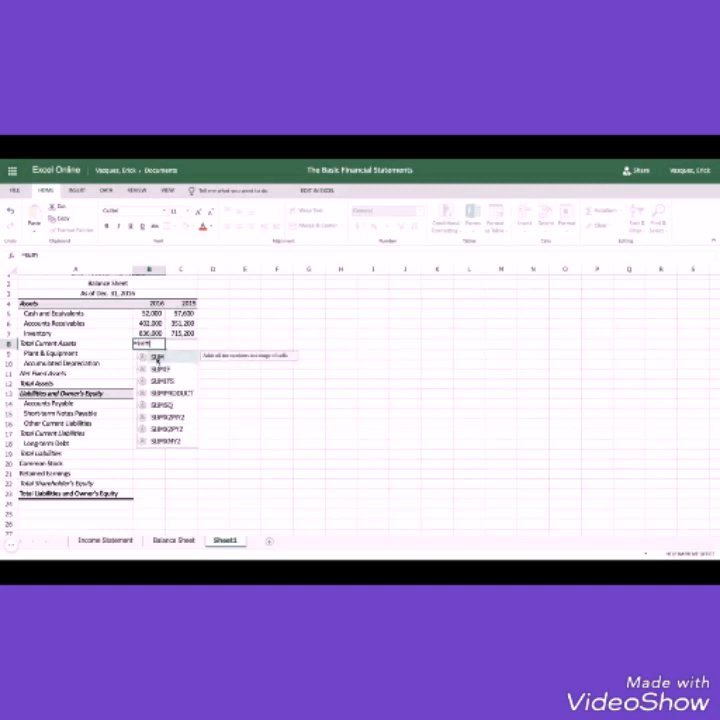
pyautogui.doubleClick(157, 358)
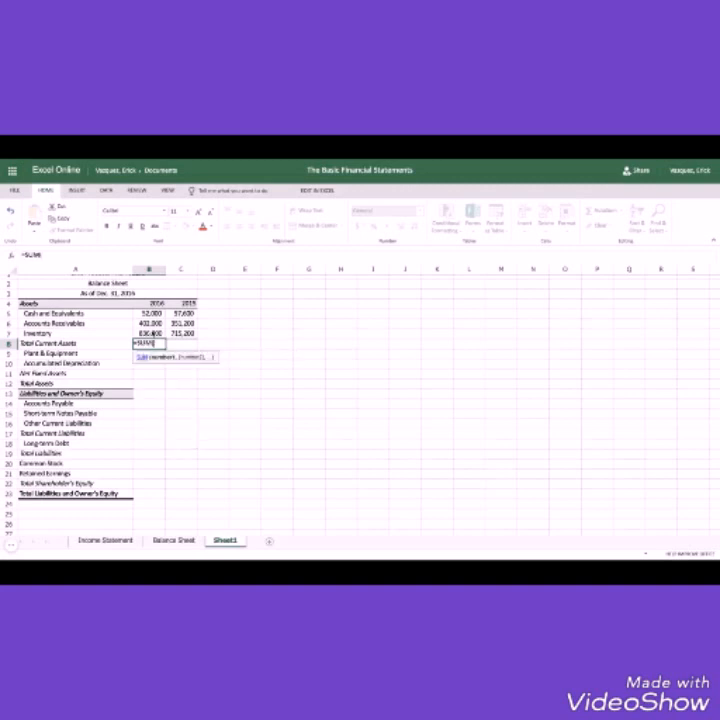
pyautogui.moveTo(148, 314); pyautogui.dragTo(148, 334)
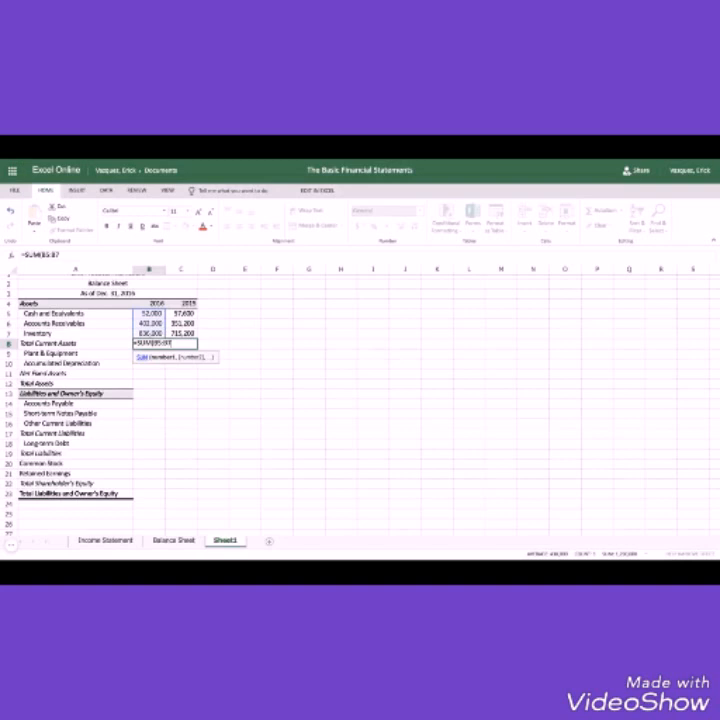
pyautogui.write(')')
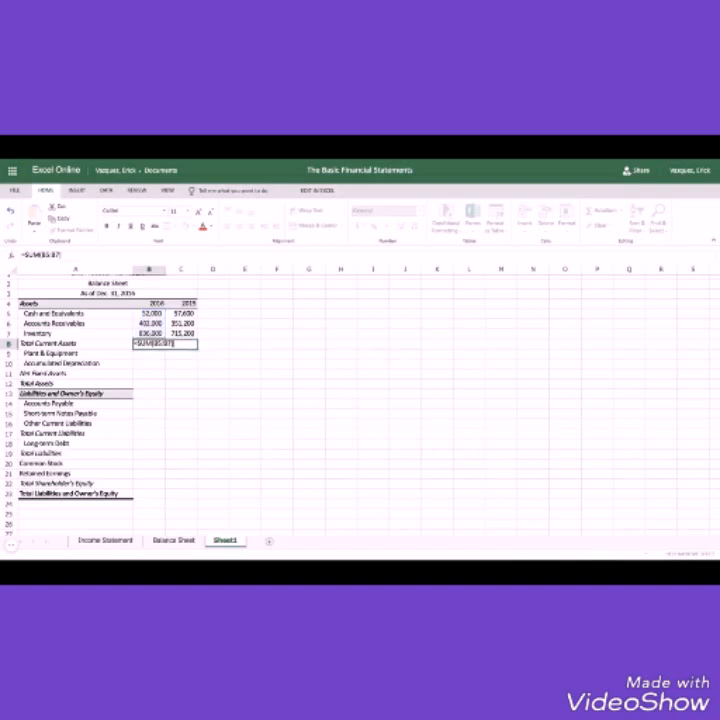
pyautogui.press('Tab')
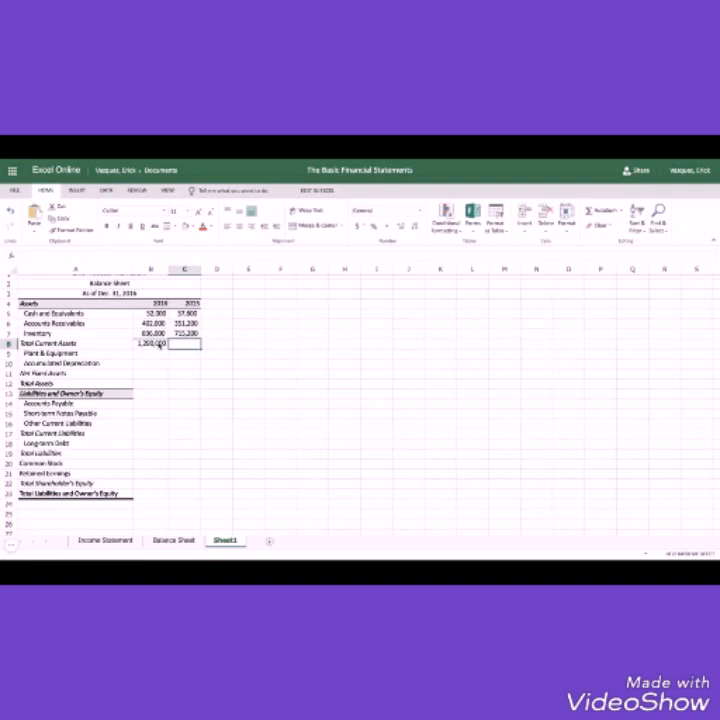
# - Fill the Total Current Assets formula from B8 across to C8 for 2015
pyautogui.click(159, 344)
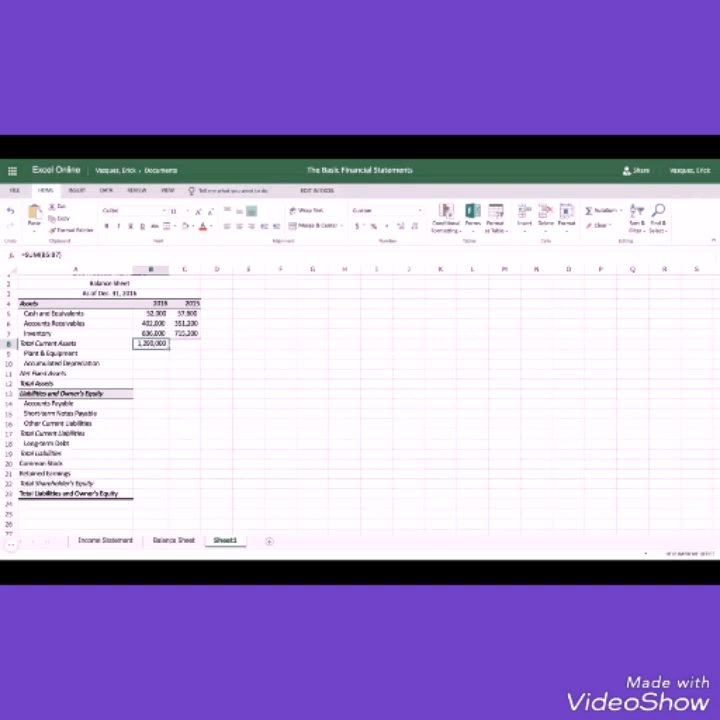
pyautogui.hotkey('shift', 'Right')
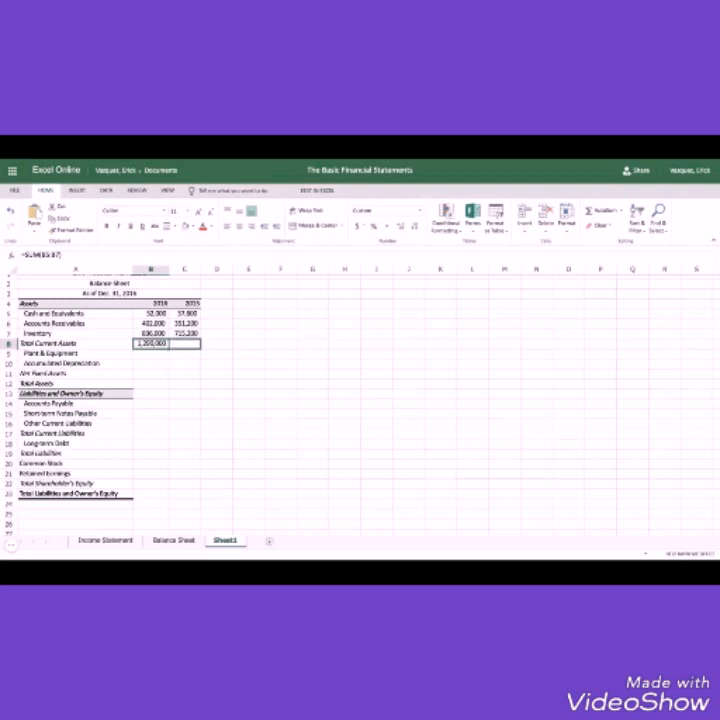
pyautogui.hotkey('ctrl', 'r')
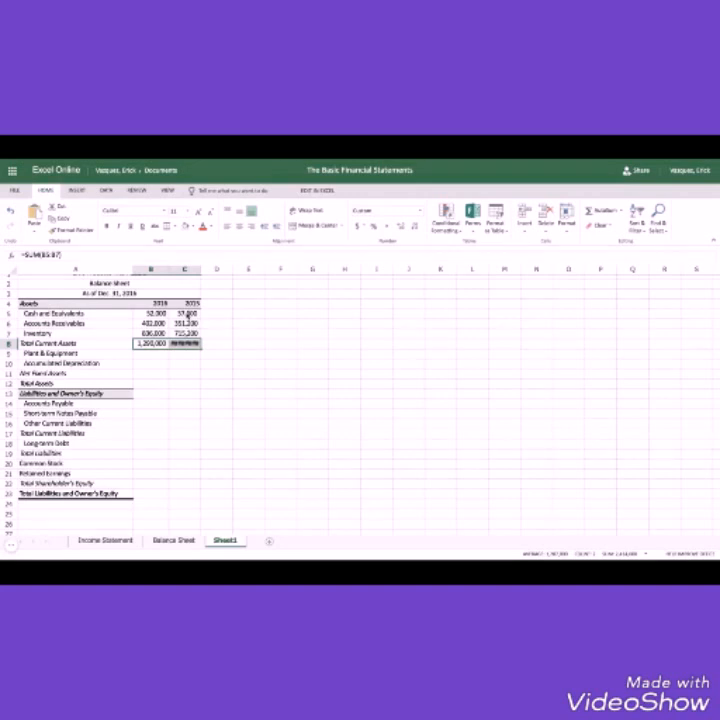
# - Format the 2015 amounts in C5:C23 as Number, then apply the comma style with no decimal places
pyautogui.click(187, 314)
pyautogui.moveTo(187, 314); pyautogui.dragTo(186, 495)
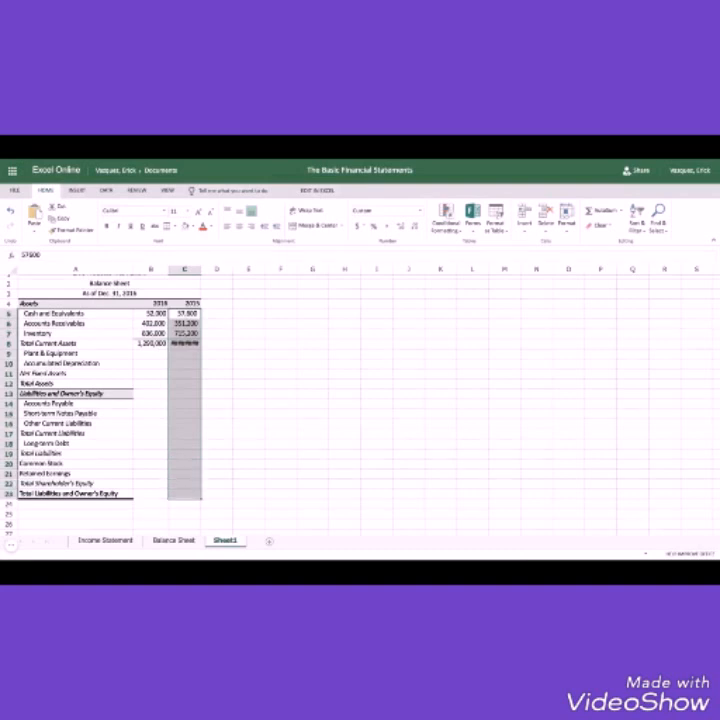
pyautogui.rightClick(179, 363)
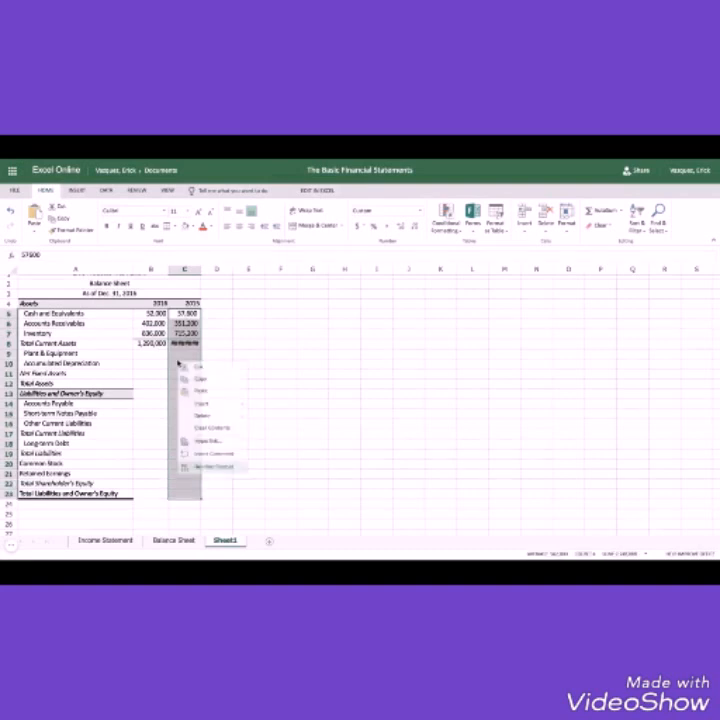
pyautogui.moveTo(198, 412)
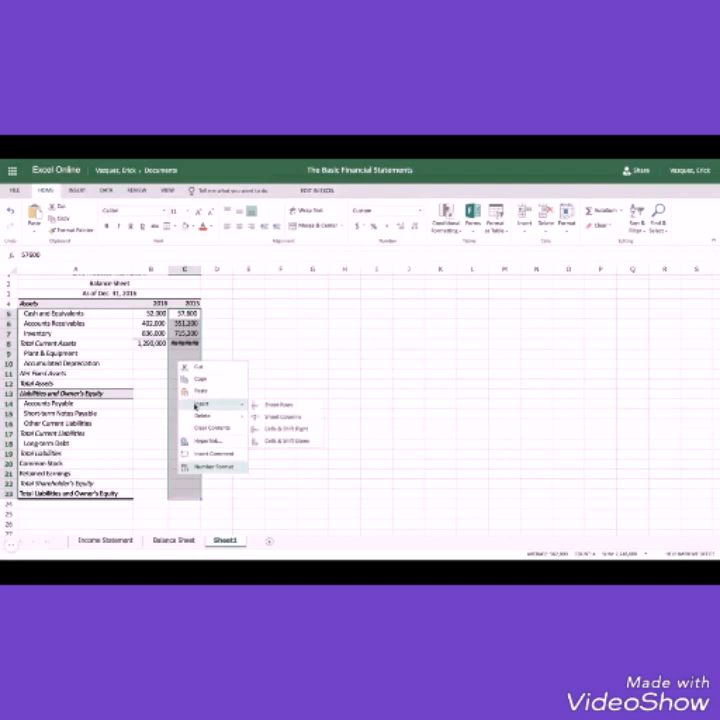
pyautogui.click(222, 468)
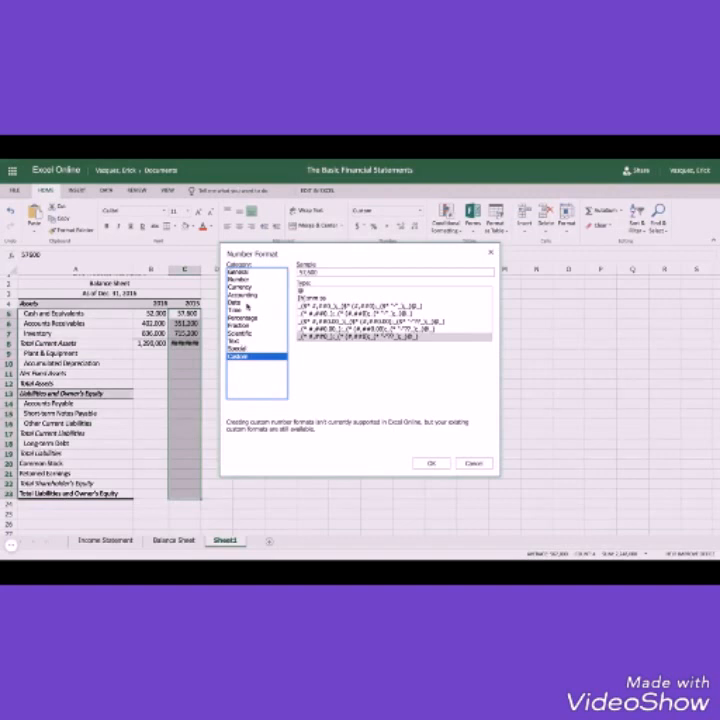
pyautogui.click(239, 279)
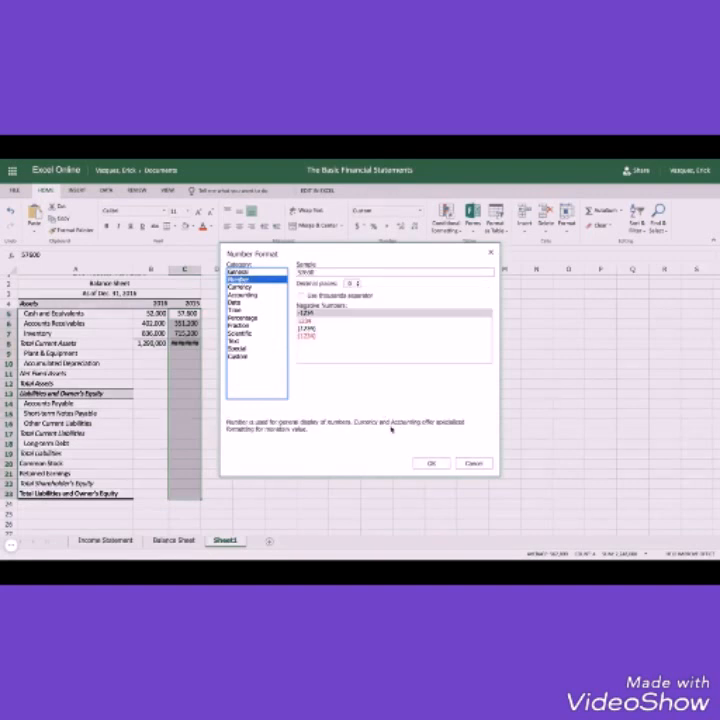
pyautogui.click(433, 465)
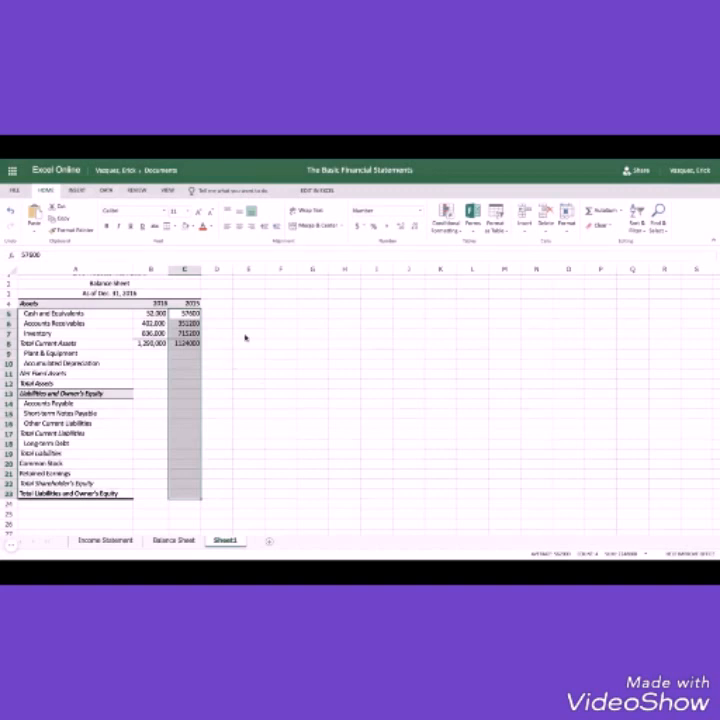
pyautogui.click(385, 228)
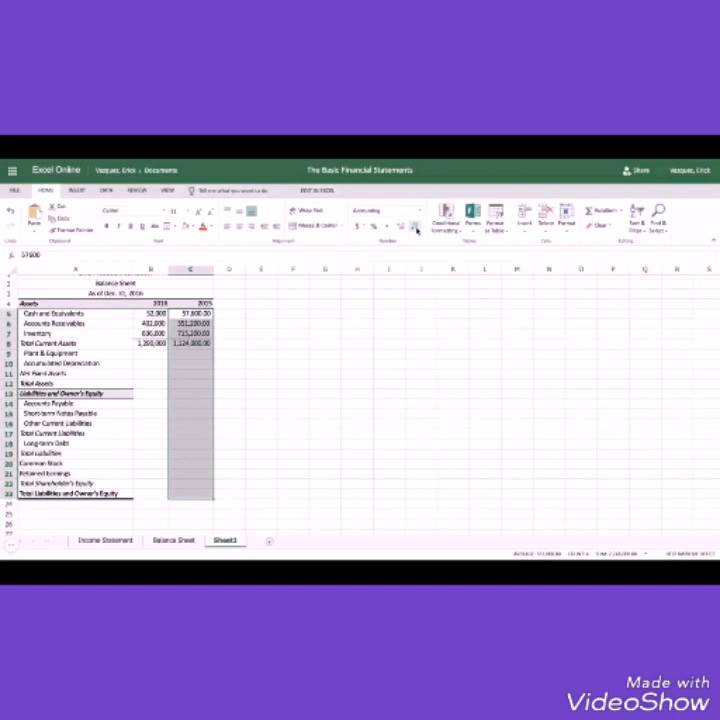
pyautogui.click(417, 229)
pyautogui.click(417, 229)
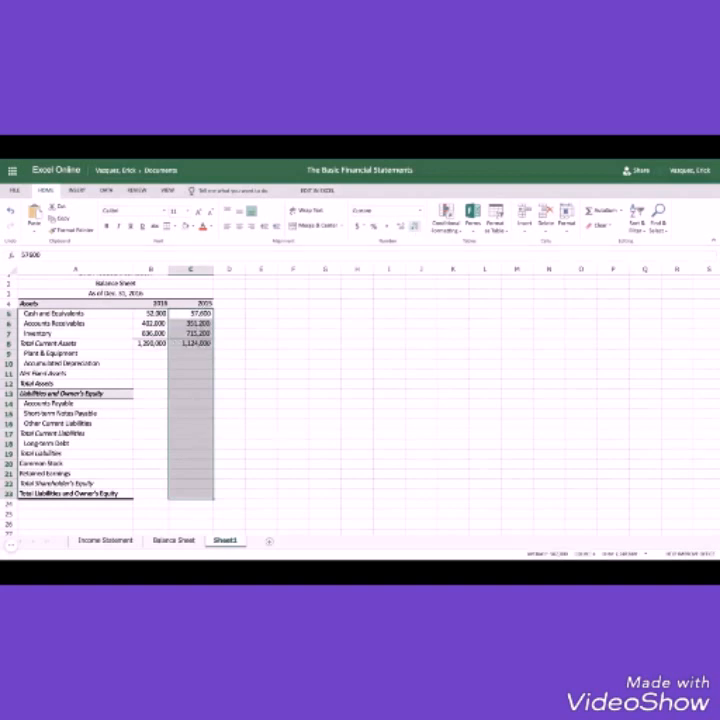
pyautogui.click(160, 342)
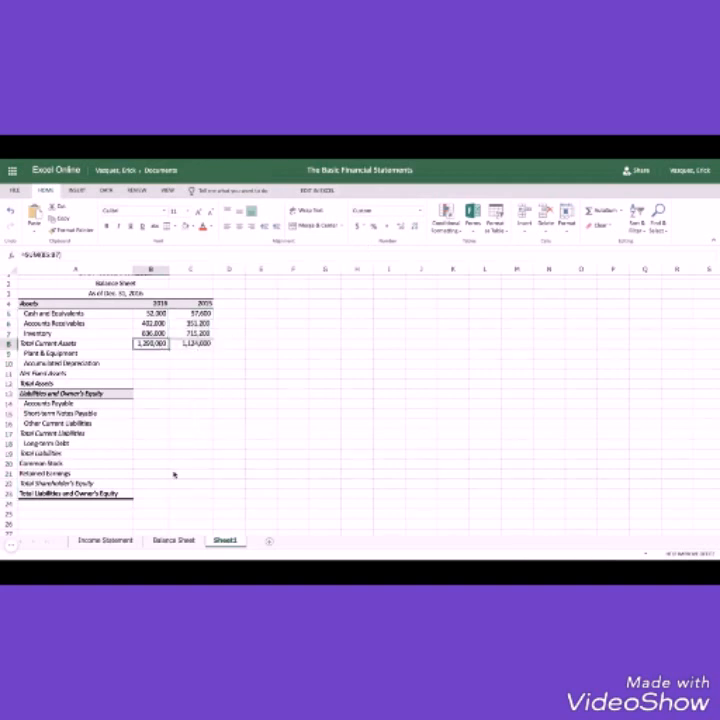
# - Copy the Plant & Equipment and Accumulated Depreciation amounts in B9:C10 of the Balance Sheet worksheet to B9 of Sheet1
pyautogui.click(172, 540)
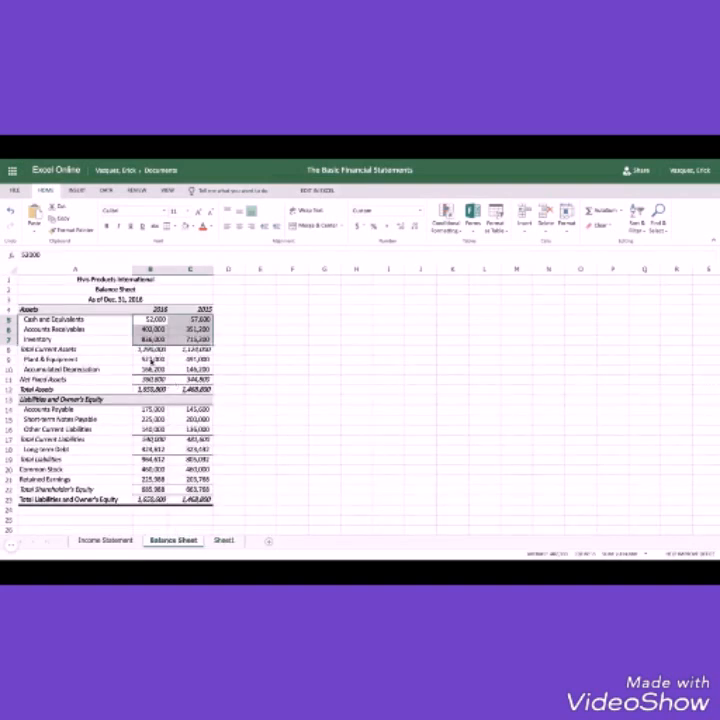
pyautogui.click(151, 360)
pyautogui.moveTo(151, 362)
pyautogui.mouseDown()
pyautogui.moveTo(185, 361)
pyautogui.moveTo(190, 370)
pyautogui.mouseUp()
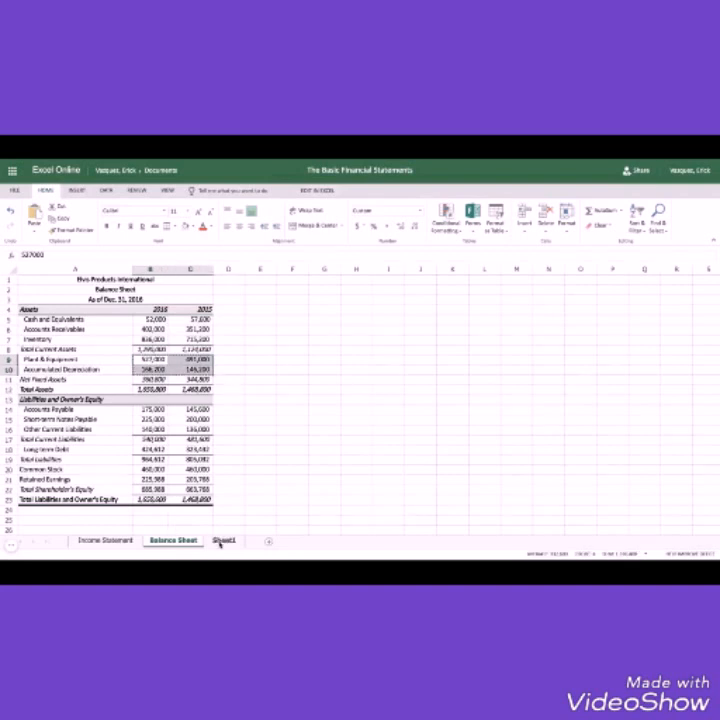
pyautogui.click(222, 541)
pyautogui.click(148, 355)
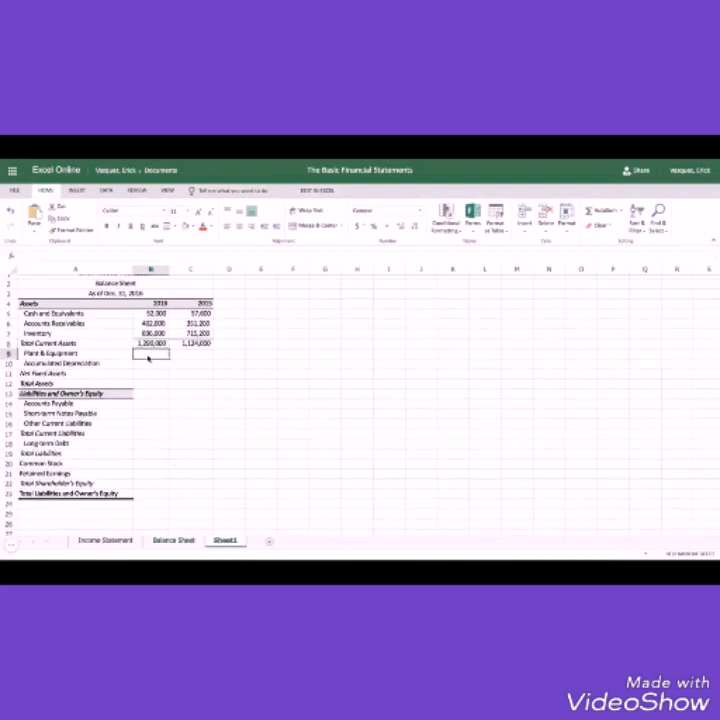
pyautogui.write('527,000\t490,000 165,700\t116,200')
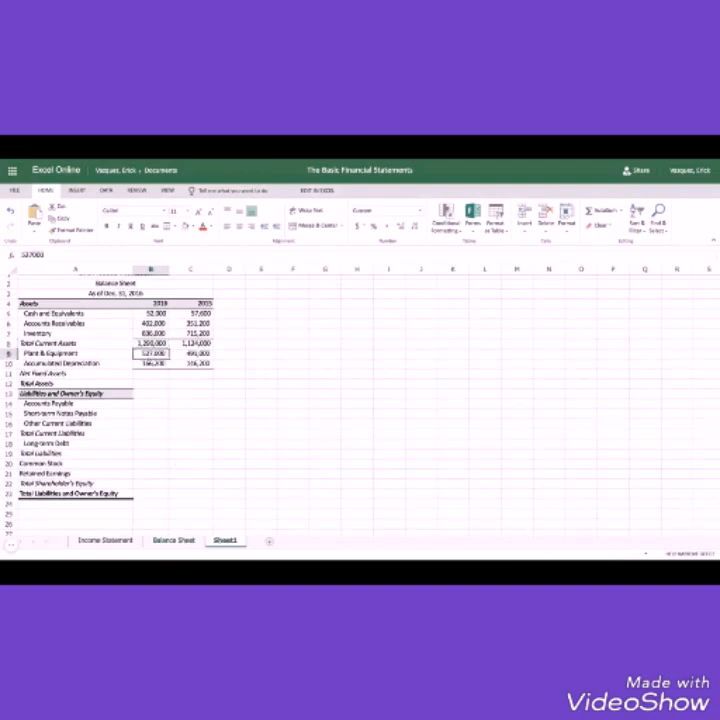
# - Review the fixed asset amounts on Sheet1 and examine the Net Fixed Assets formula in B11 of the Balance Sheet worksheet
pyautogui.click(170, 373)
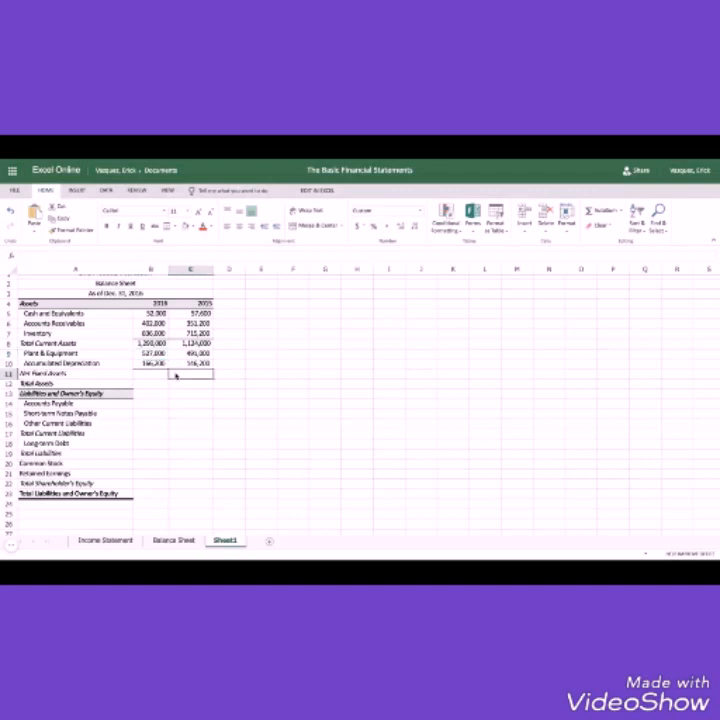
pyautogui.click(149, 373)
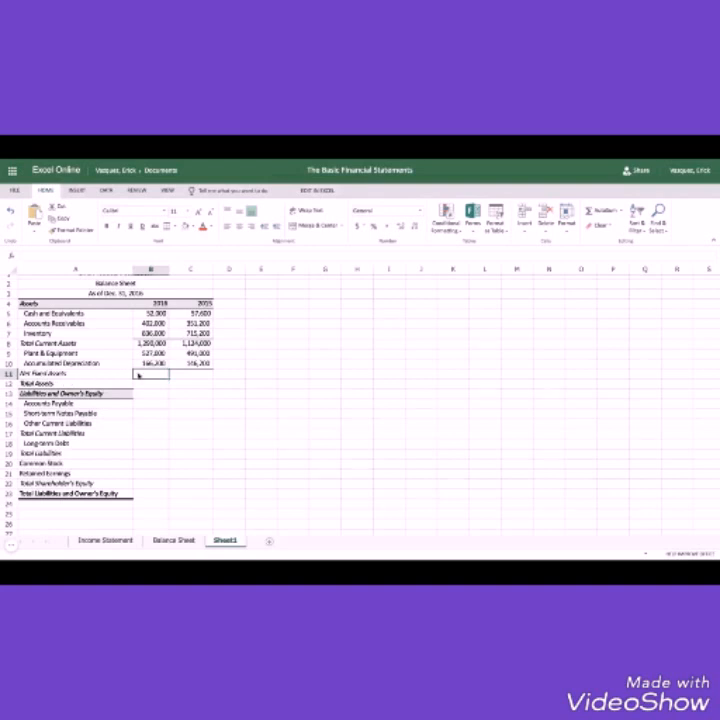
pyautogui.click(156, 355)
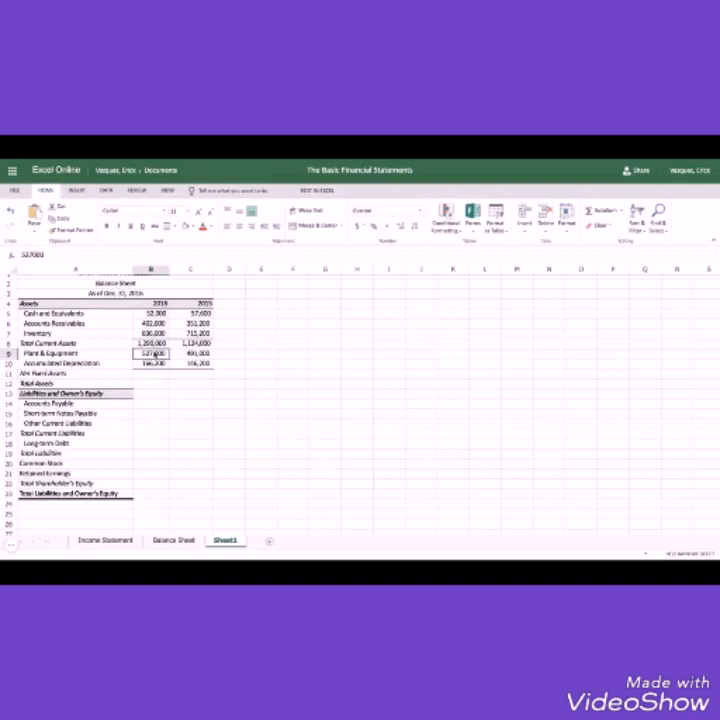
pyautogui.click(156, 366)
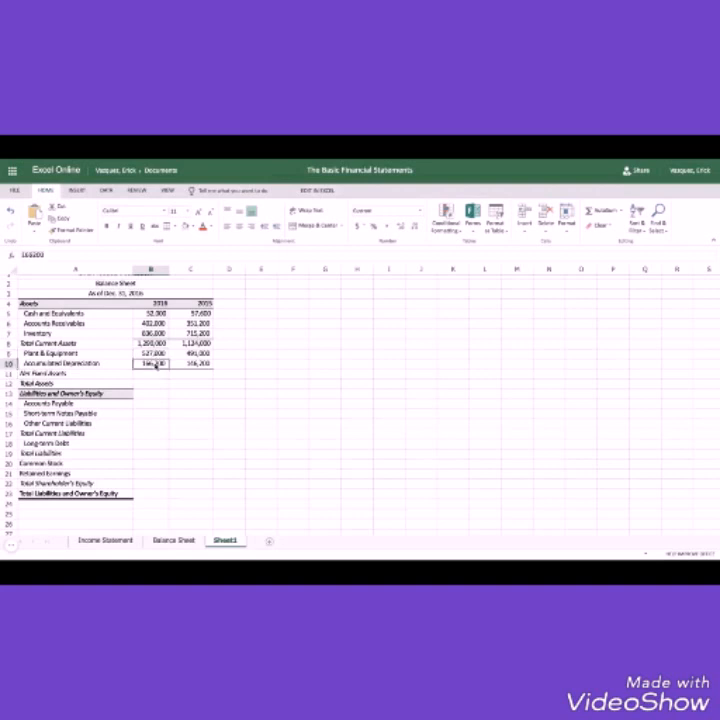
pyautogui.click(174, 540)
pyautogui.click(285, 410)
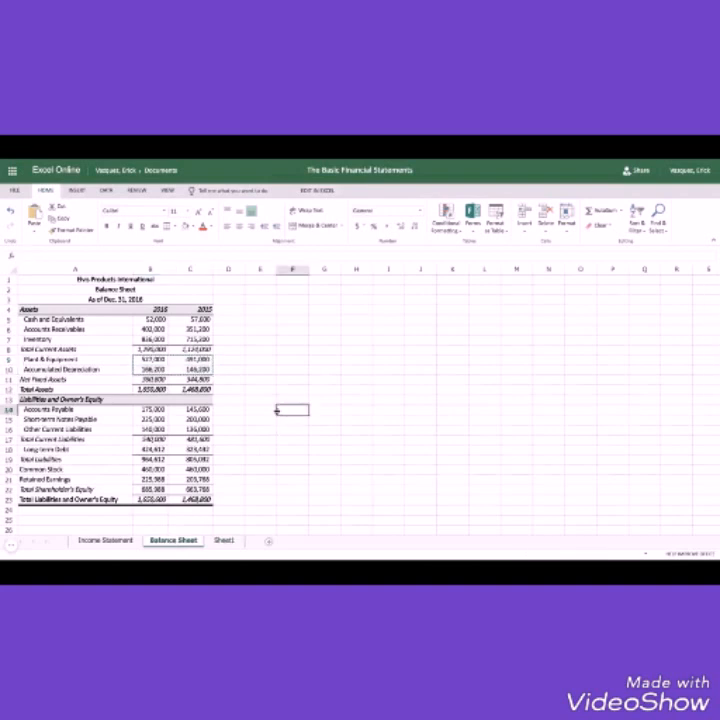
pyautogui.click(150, 380)
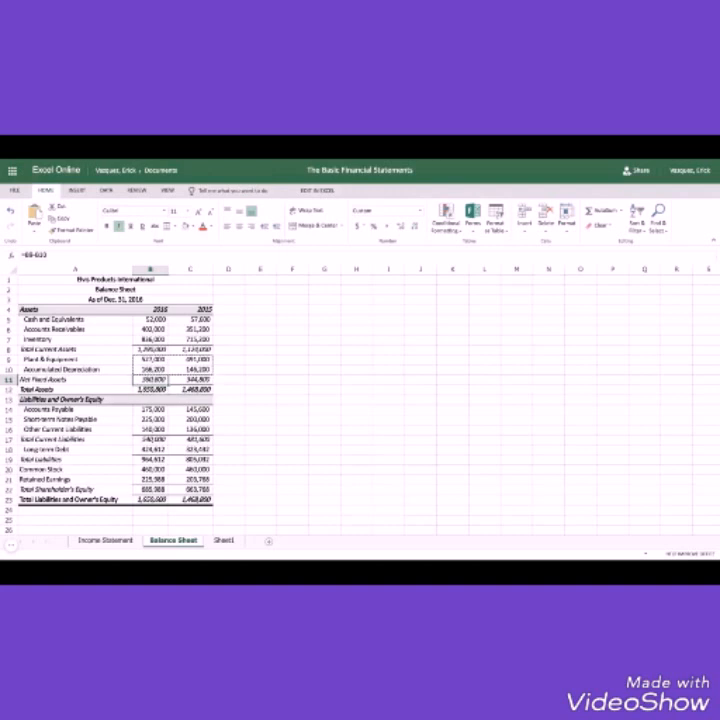
# - Calculate Net Fixed Assets in B11 of Sheet1 with the formula =B9-B10 and fill it across to C11
pyautogui.click(223, 540)
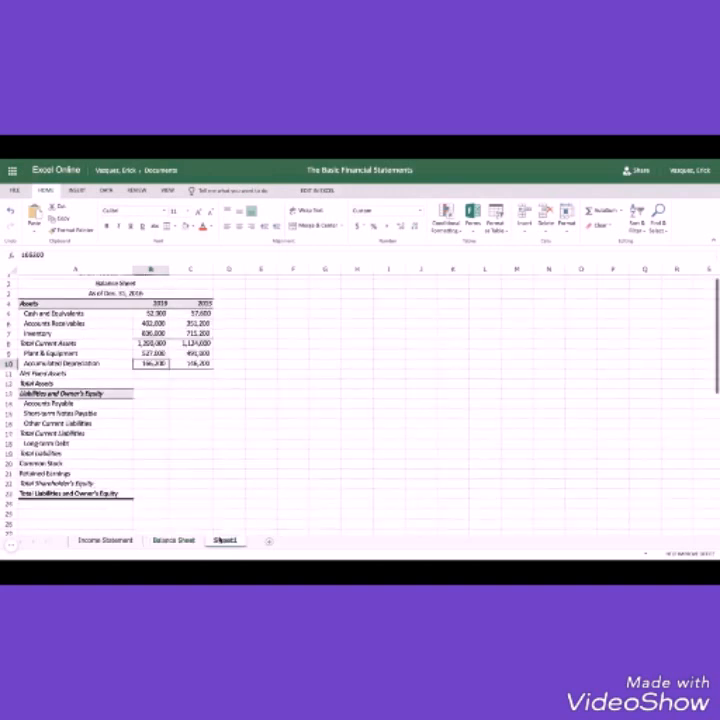
pyautogui.click(148, 374)
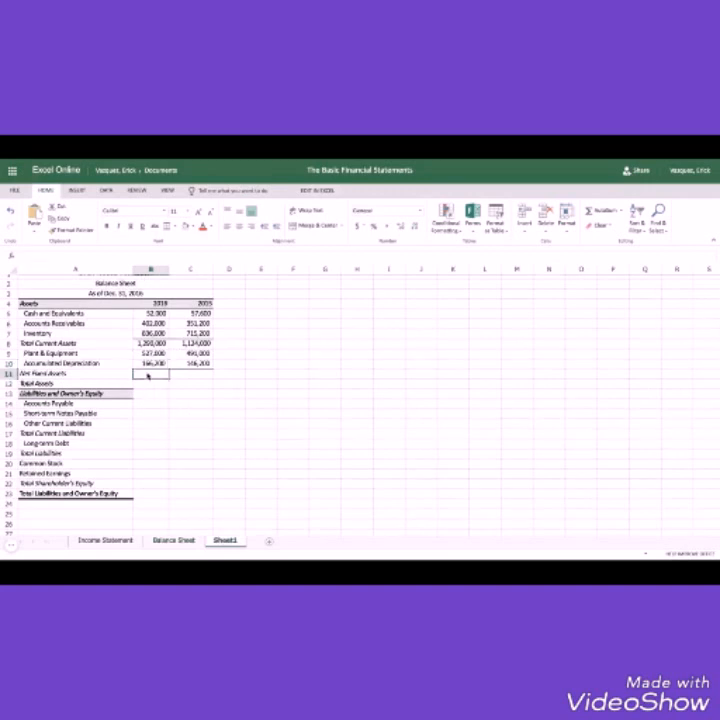
pyautogui.write('=')
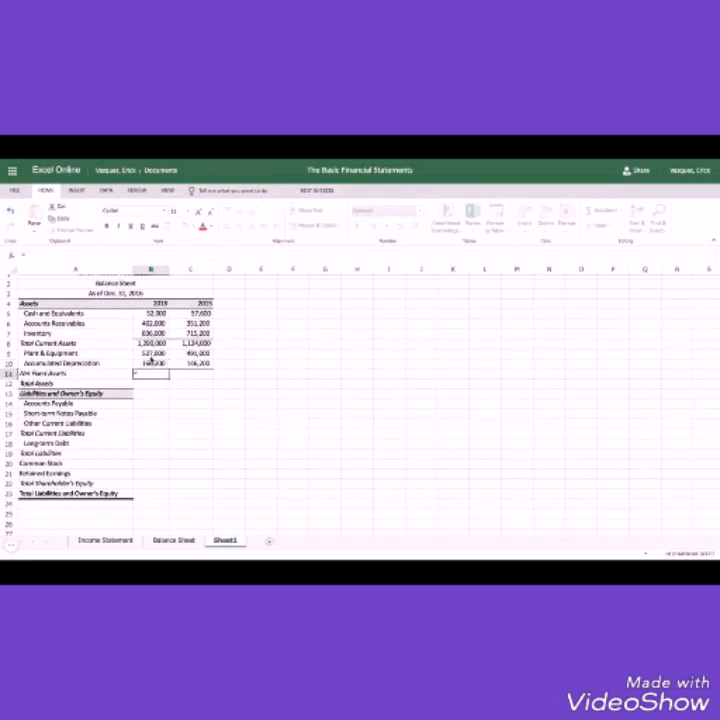
pyautogui.click(154, 354)
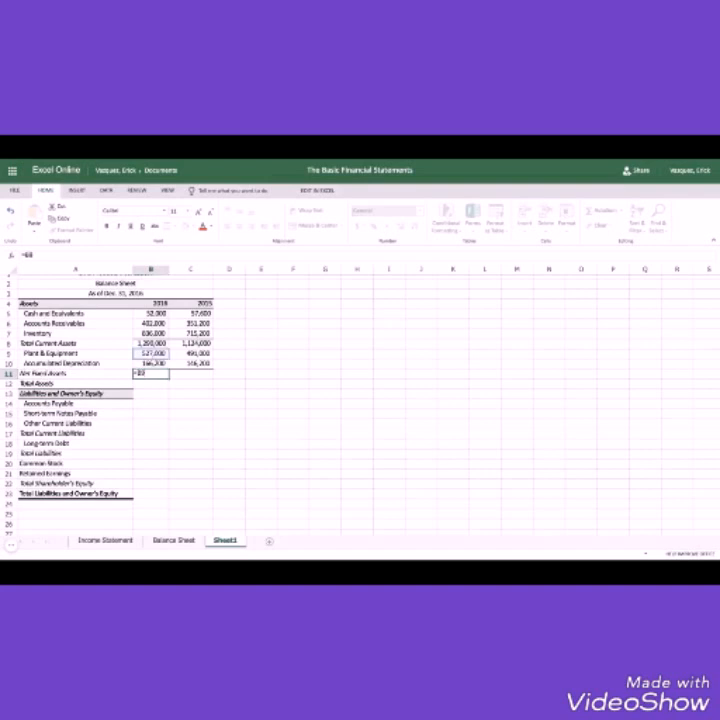
pyautogui.write('-')
pyautogui.click(153, 364)
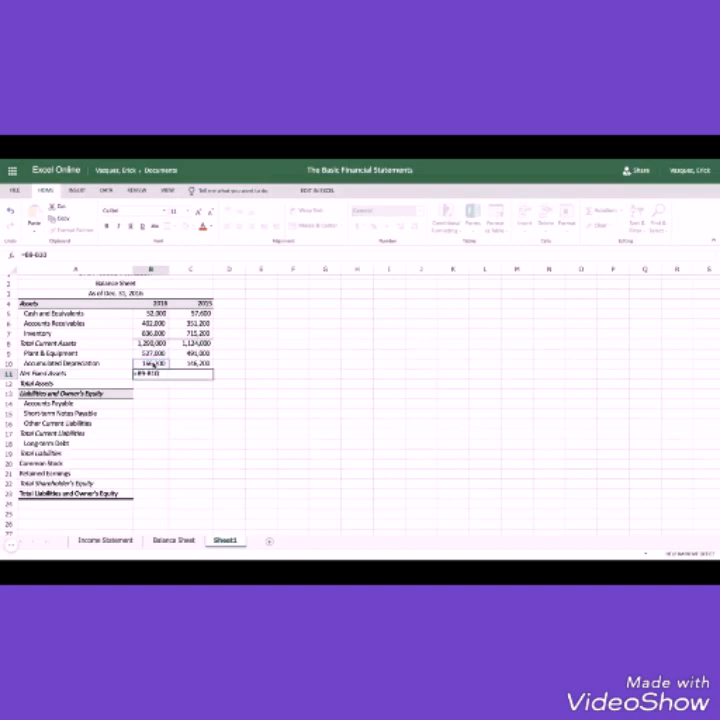
pyautogui.press('Tab')
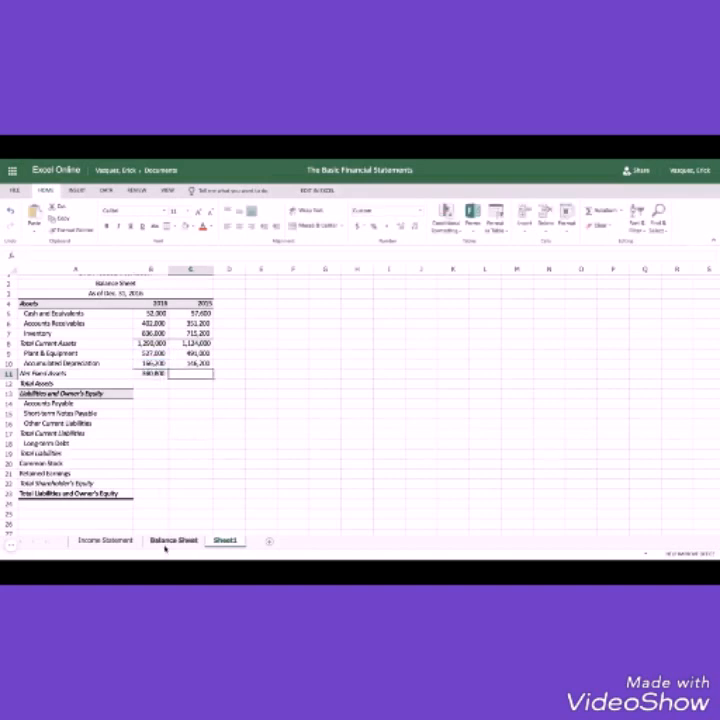
pyautogui.click(160, 374)
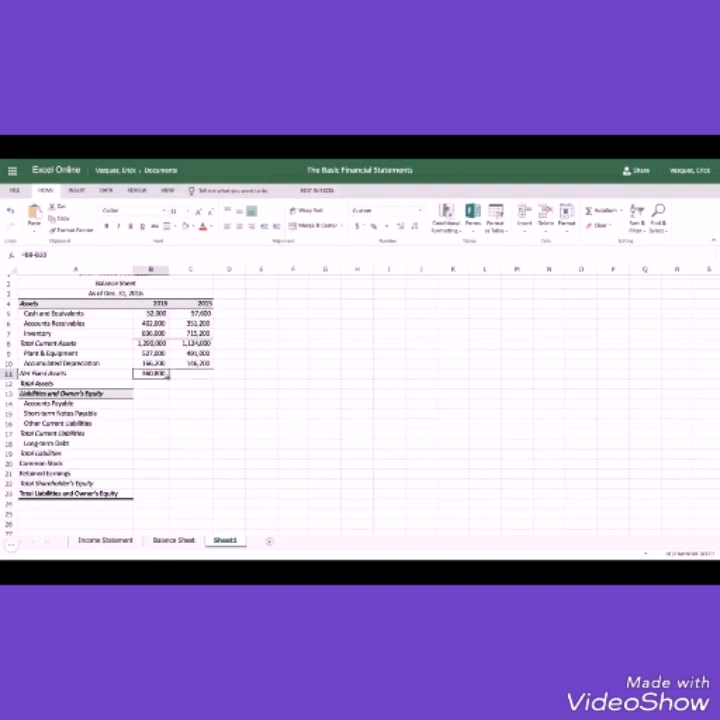
pyautogui.moveTo(168, 378); pyautogui.dragTo(203, 376)
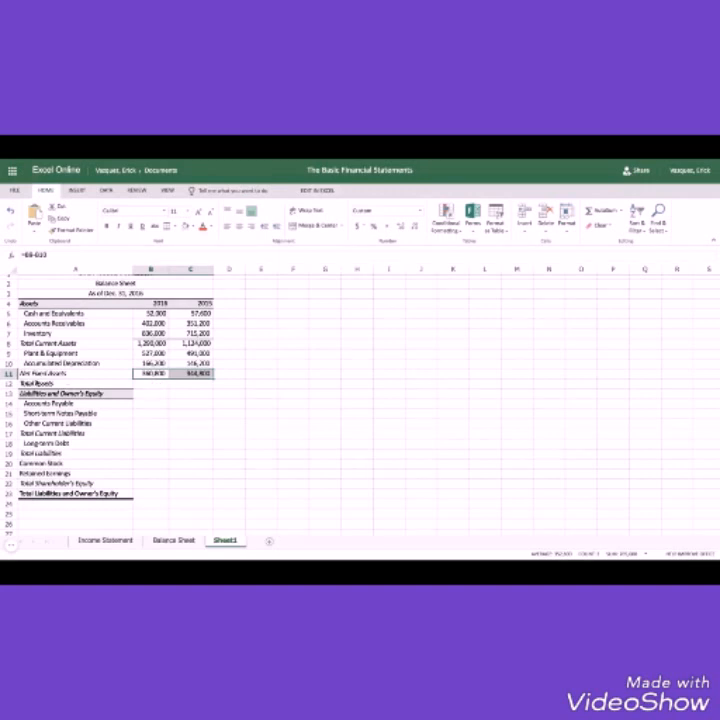
# - Calculate the 2016 Total Assets in B12 with the formula =B8+B11
pyautogui.click(156, 385)
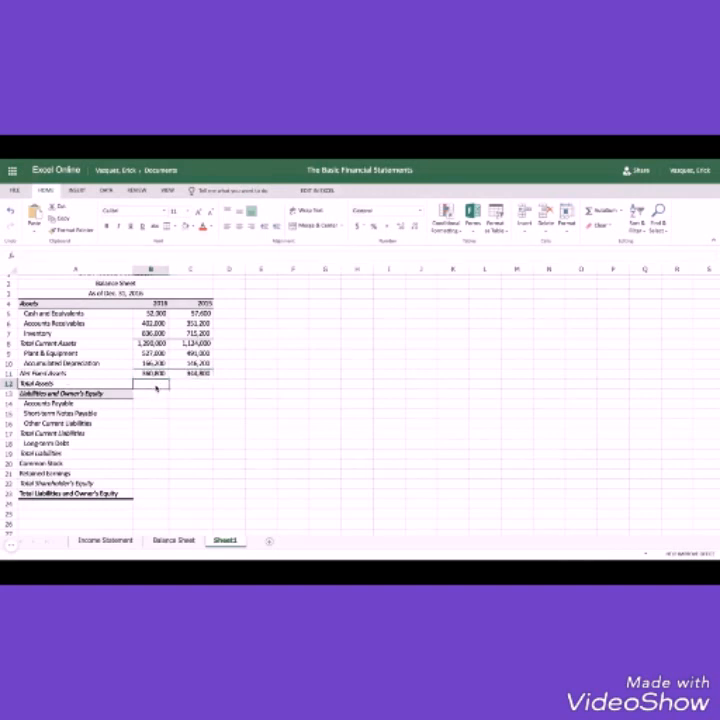
pyautogui.write('=')
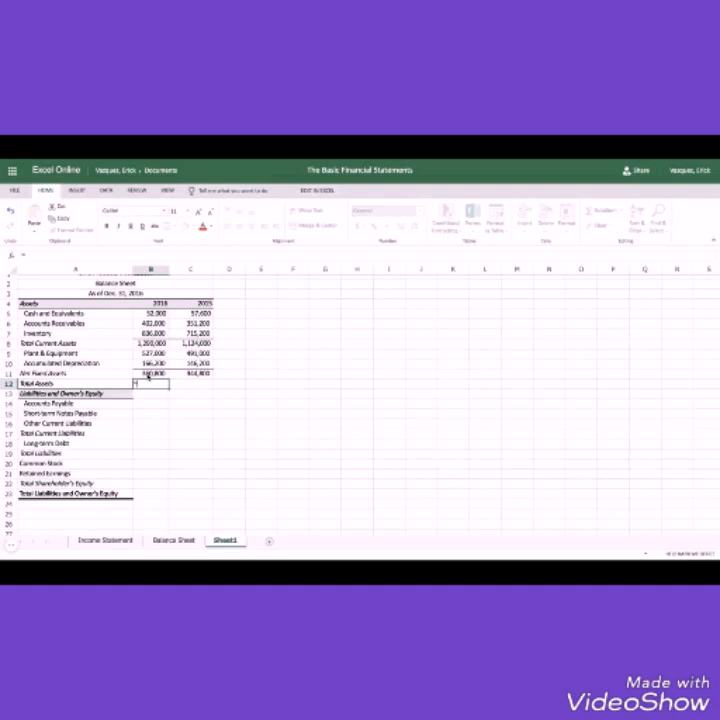
pyautogui.click(151, 345)
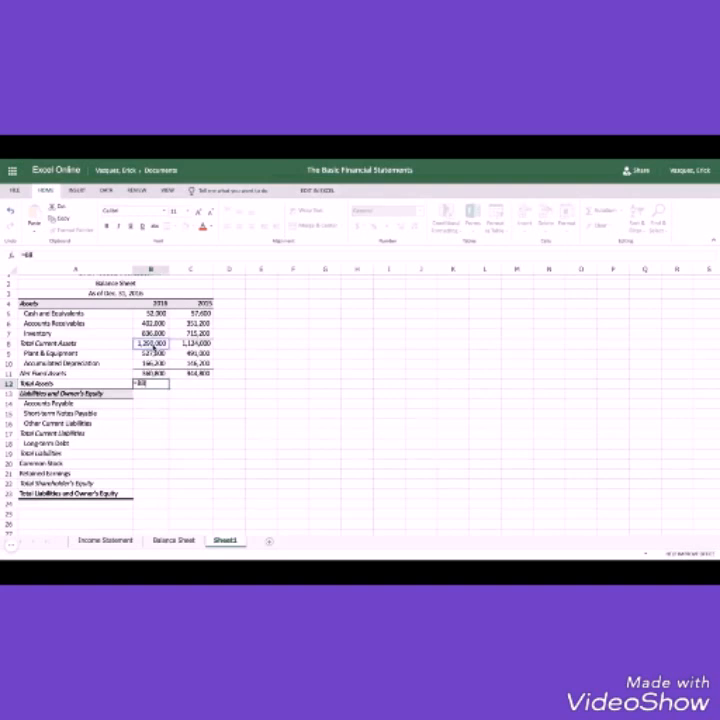
pyautogui.write('+')
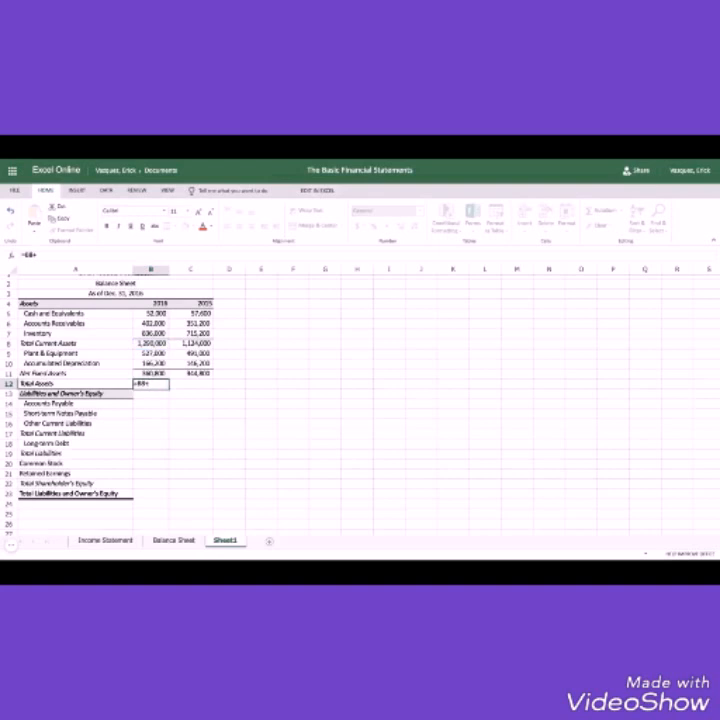
pyautogui.click(153, 373)
pyautogui.press('Tab')
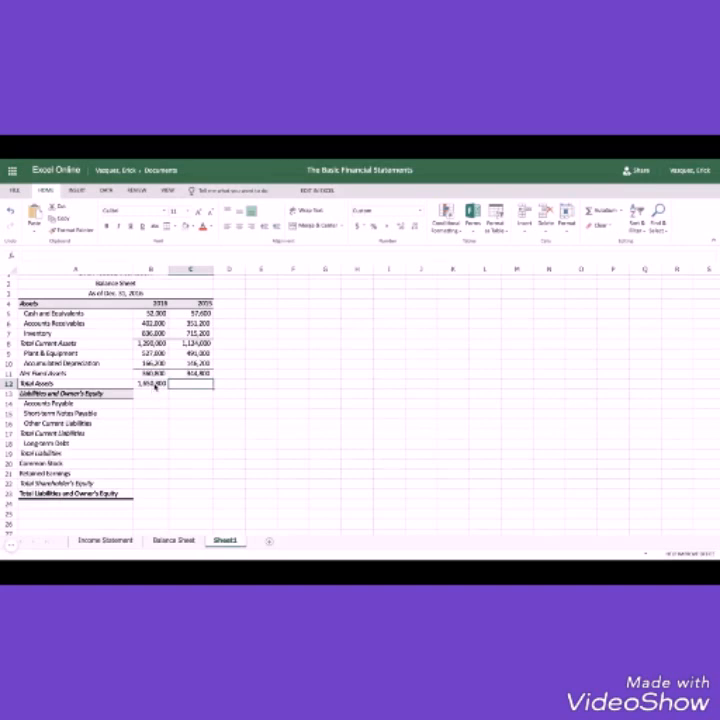
# - Fill the Total Assets formula in B12 of Sheet1 across to C12 for 2015
pyautogui.click(155, 385)
pyautogui.moveTo(168, 387); pyautogui.dragTo(208, 386)
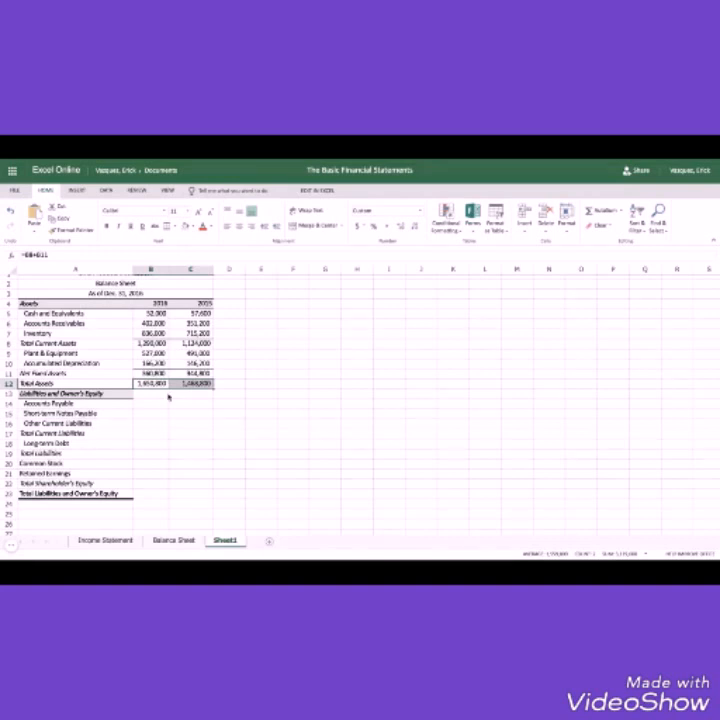
# - Copy the Accounts Payable, Short-term Notes Payable and Other Current Liabilities amounts in B14:C16 of the Balance Sheet worksheet to B14 of Sheet1
pyautogui.click(172, 541)
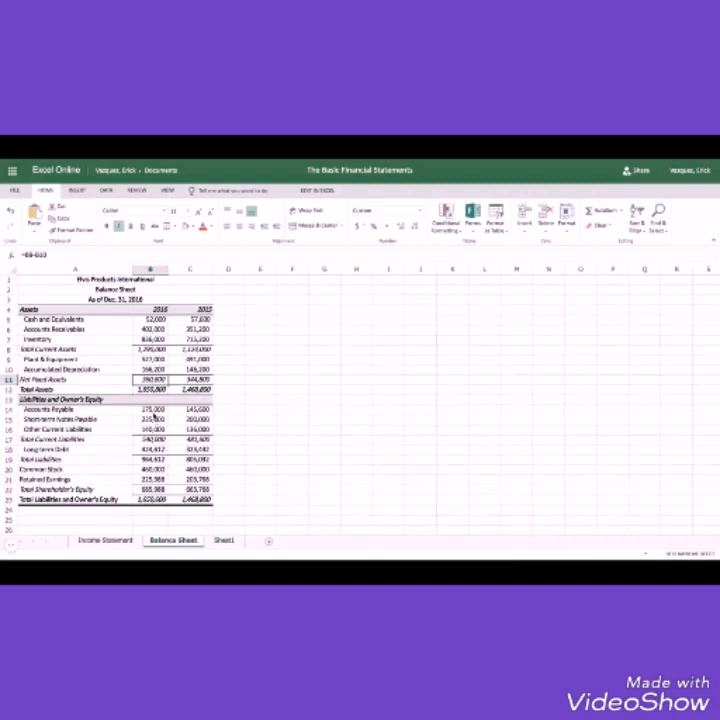
pyautogui.click(152, 409)
pyautogui.moveTo(152, 409)
pyautogui.mouseDown()
pyautogui.moveTo(190, 419)
pyautogui.moveTo(190, 429)
pyautogui.mouseUp()
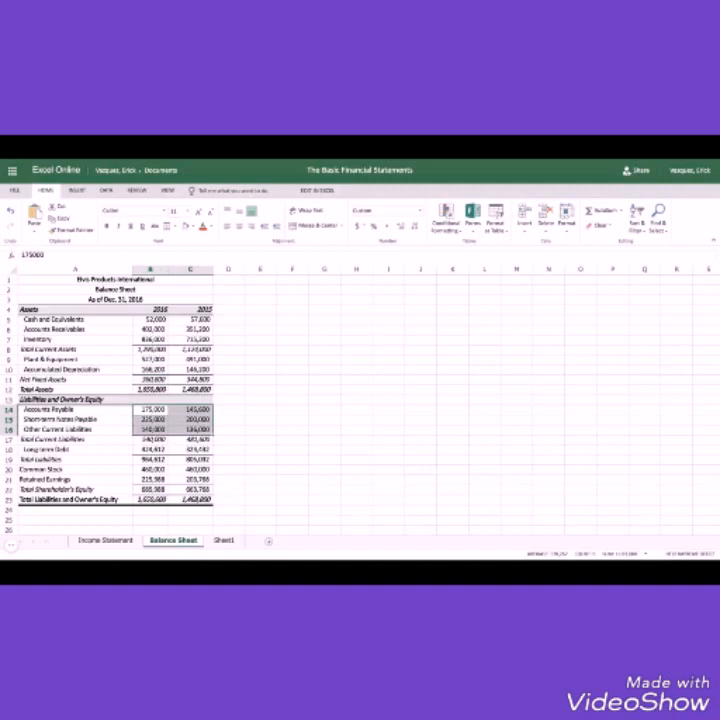
pyautogui.click(225, 541)
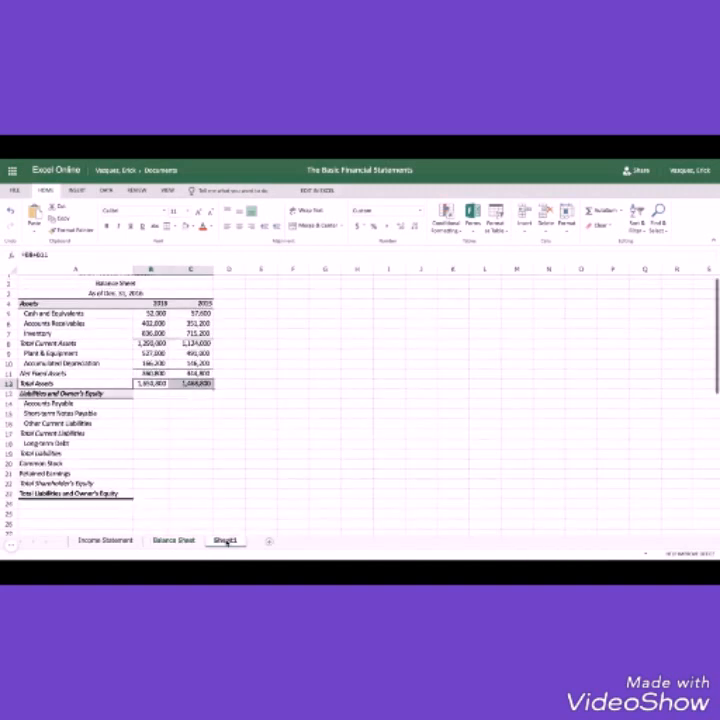
pyautogui.click(148, 403)
pyautogui.write('175,000\t145,800 225,000\t200,000 140,000\t136,000')
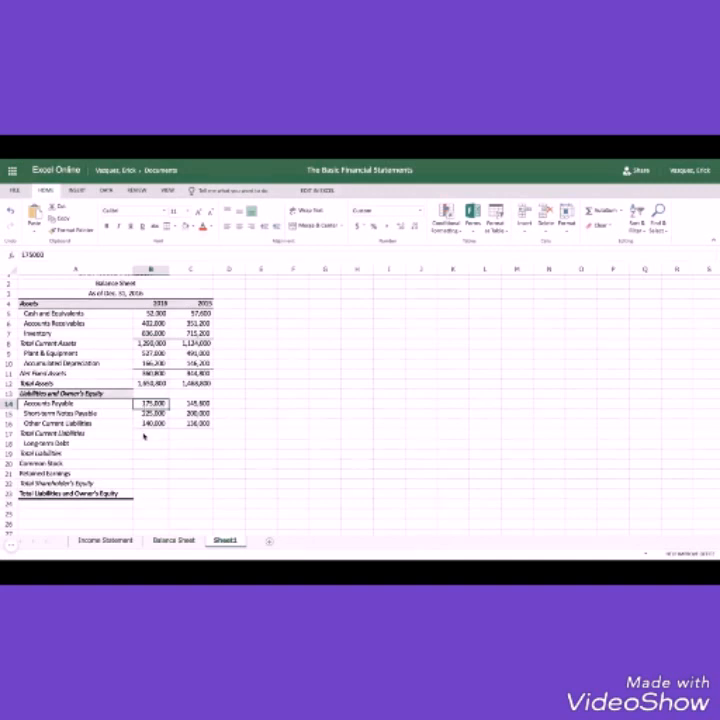
# - Calculate Total Current Liabilities in B17 with the formula =SUM(B14:B16) and fill it across to C17
pyautogui.click(144, 434)
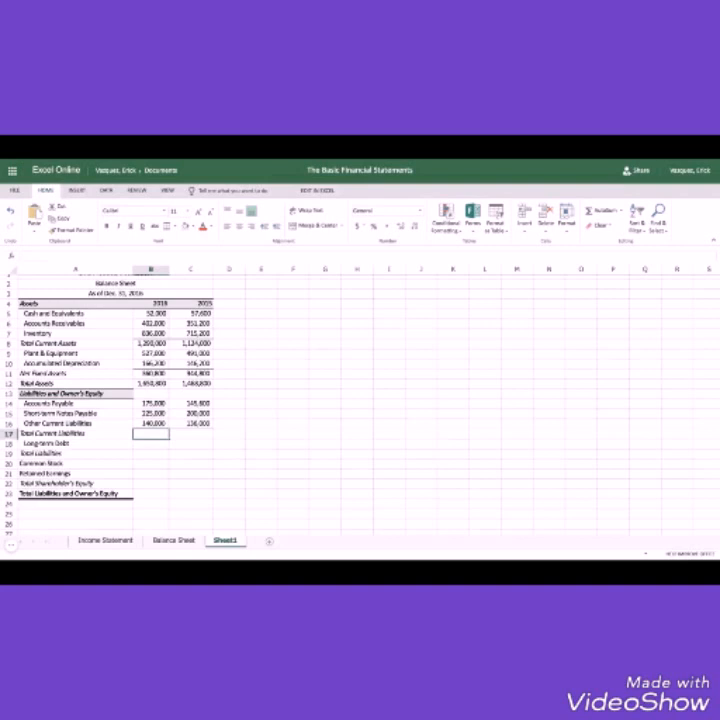
pyautogui.write('=')
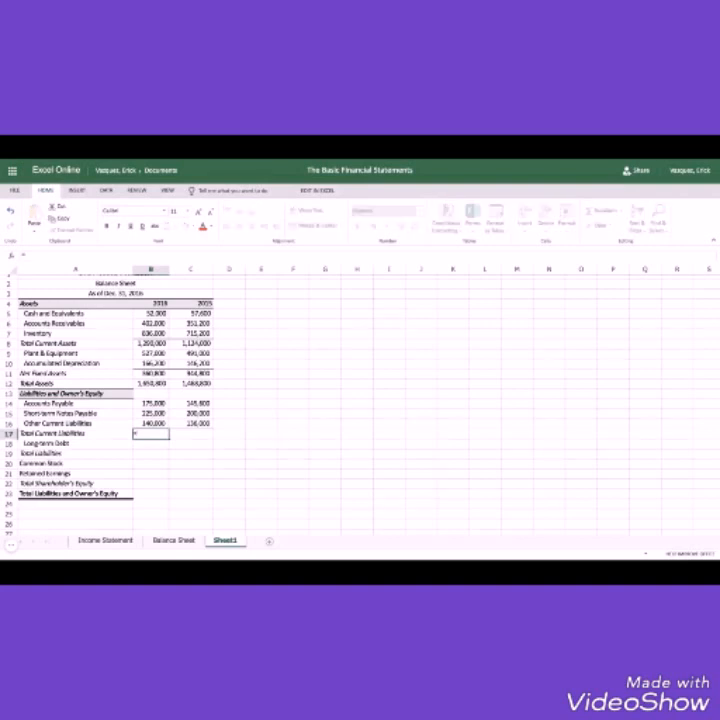
pyautogui.write('sum')
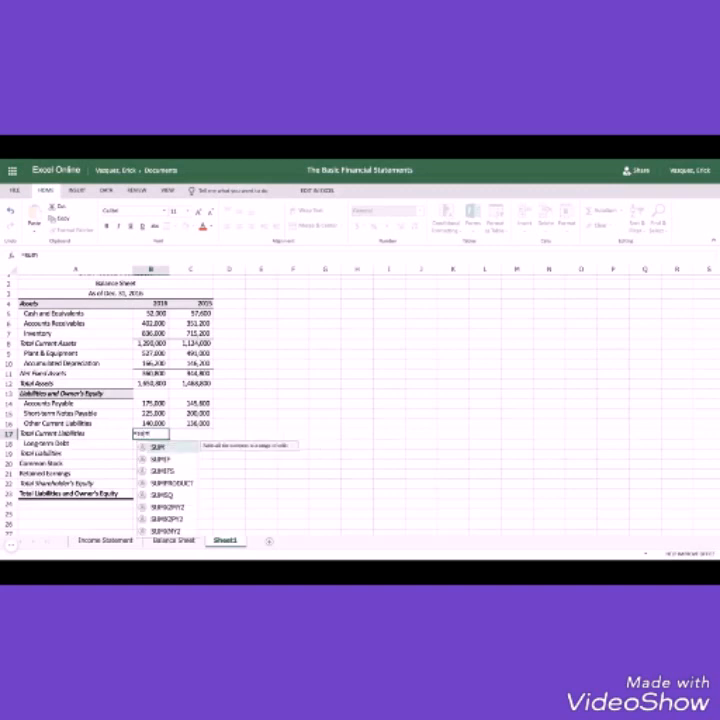
pyautogui.press('Tab')
pyautogui.moveTo(151, 403); pyautogui.dragTo(151, 423)
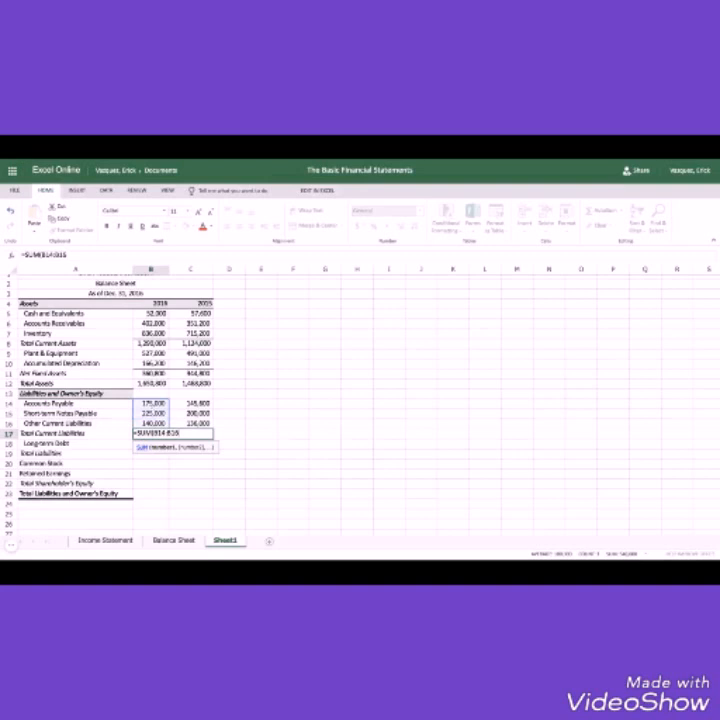
pyautogui.press('Tab')
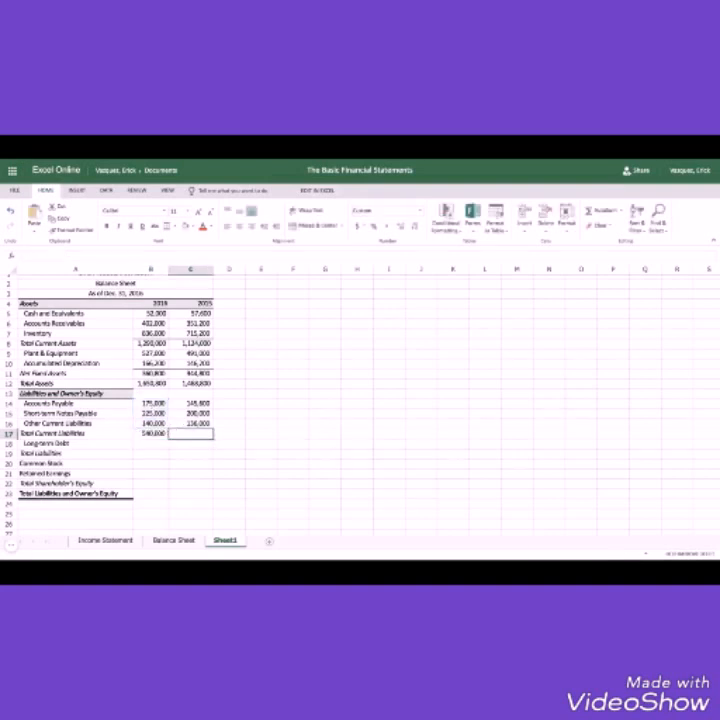
pyautogui.click(158, 436)
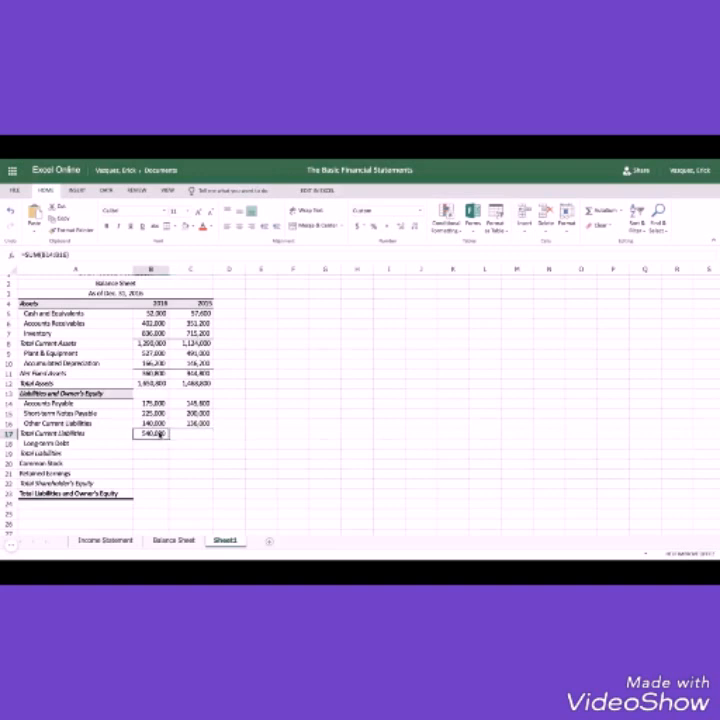
pyautogui.moveTo(169, 437); pyautogui.dragTo(205, 437)
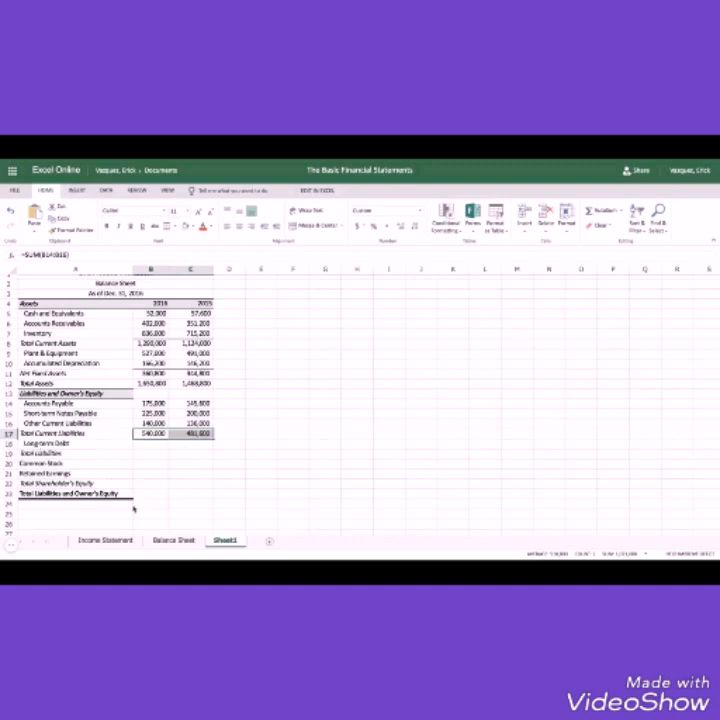
# - Copy the Long-term Debt amounts in B18:C18 of the Balance Sheet worksheet to B18 of Sheet1
pyautogui.click(165, 542)
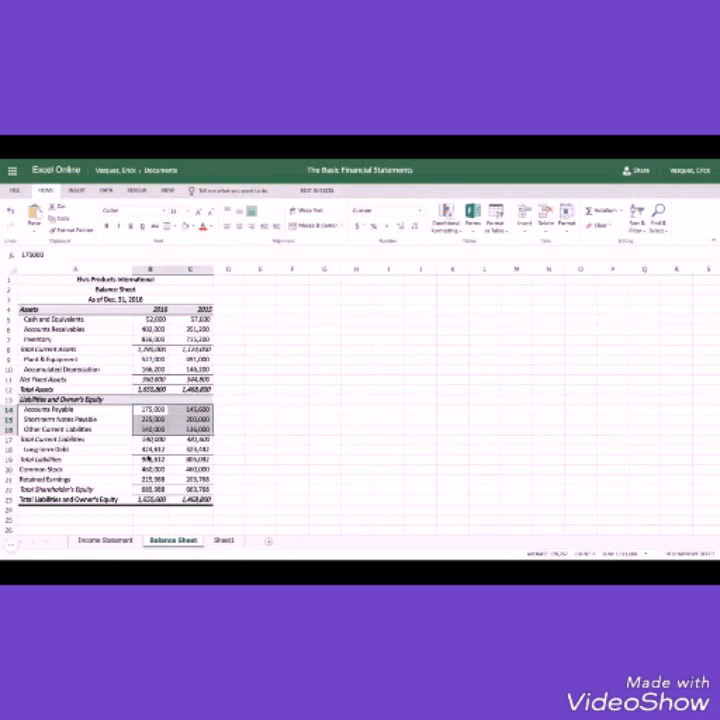
pyautogui.click(151, 450)
pyautogui.moveTo(151, 454); pyautogui.dragTo(190, 451)
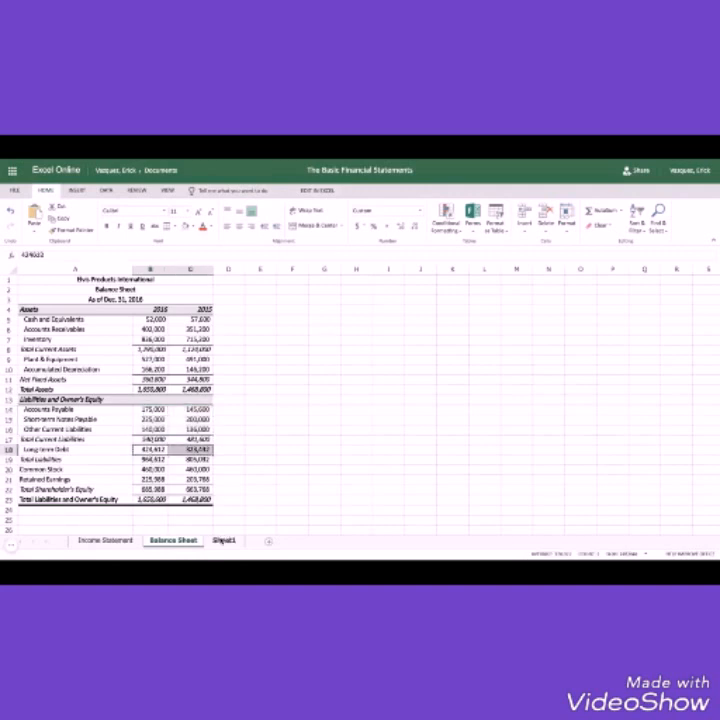
pyautogui.click(221, 540)
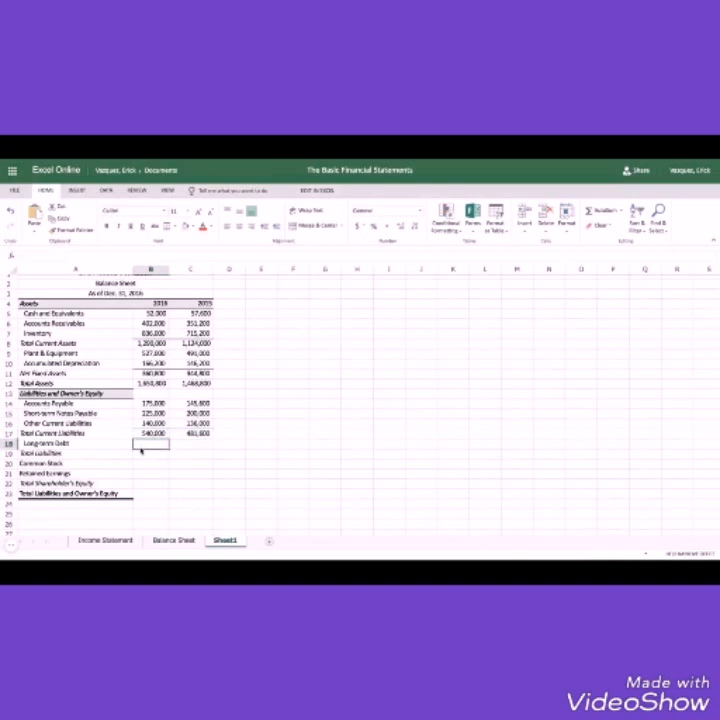
pyautogui.write('424,613\t333,402')
# - Calculate Total Liabilities in B19 of Sheet1 with the formula =B17+B18 and fill it across to C19
pyautogui.click(152, 456)
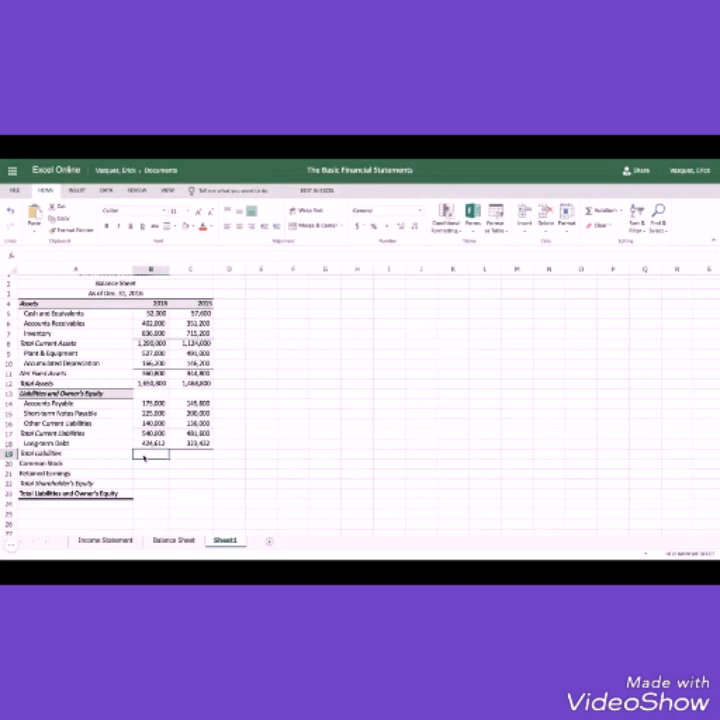
pyautogui.write('=')
pyautogui.click(152, 434)
pyautogui.write('+')
pyautogui.click(154, 443)
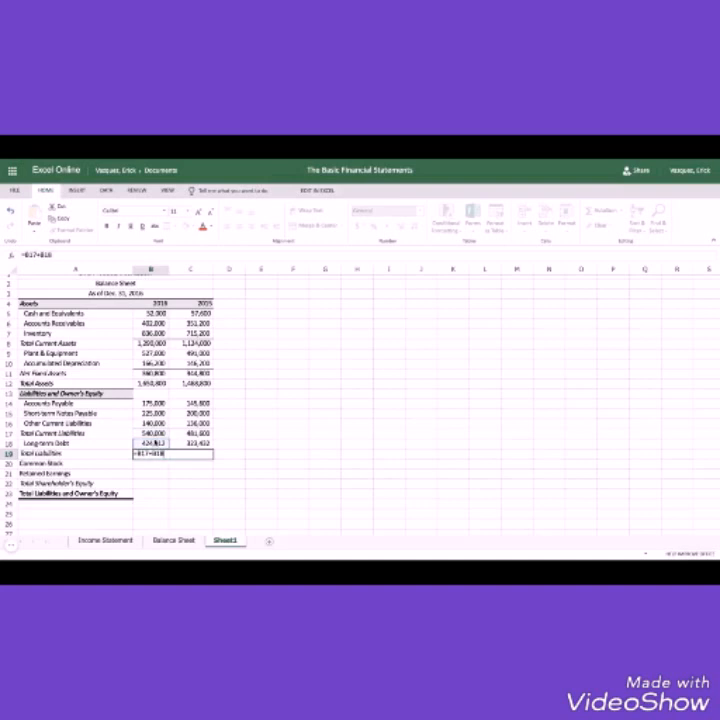
pyautogui.press('Tab')
pyautogui.click(157, 454)
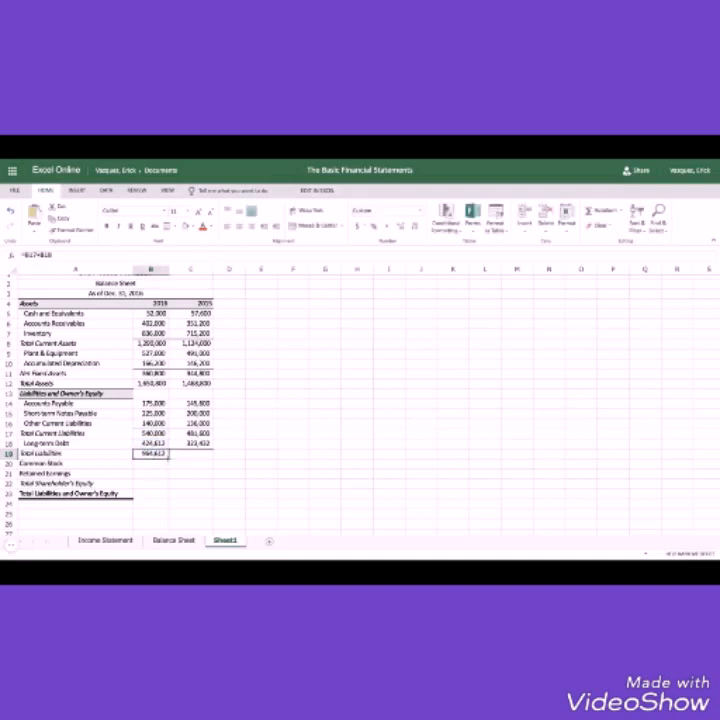
pyautogui.moveTo(168, 457); pyautogui.dragTo(200, 457)
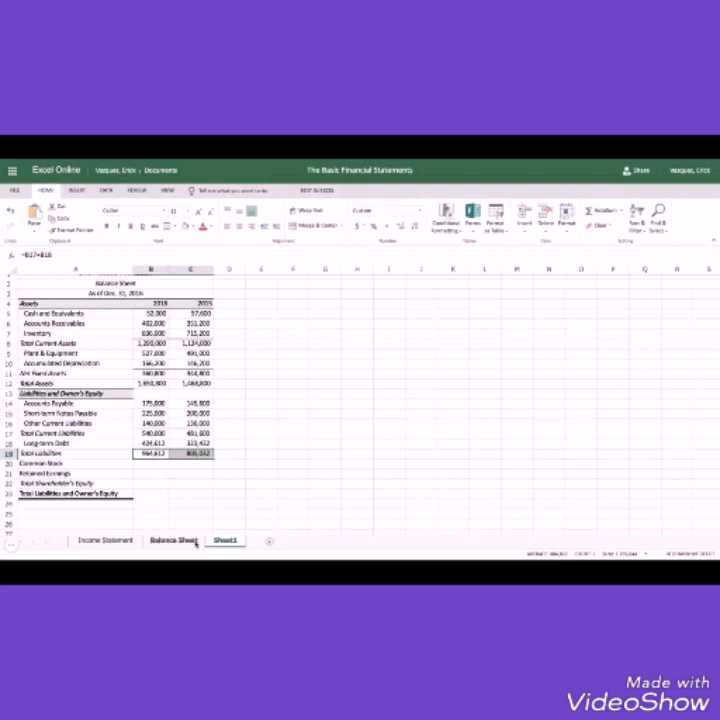
# - Copy the Common Stock amounts in B20:C20 of the Balance Sheet worksheet to B20 of Sheet1
pyautogui.click(173, 541)
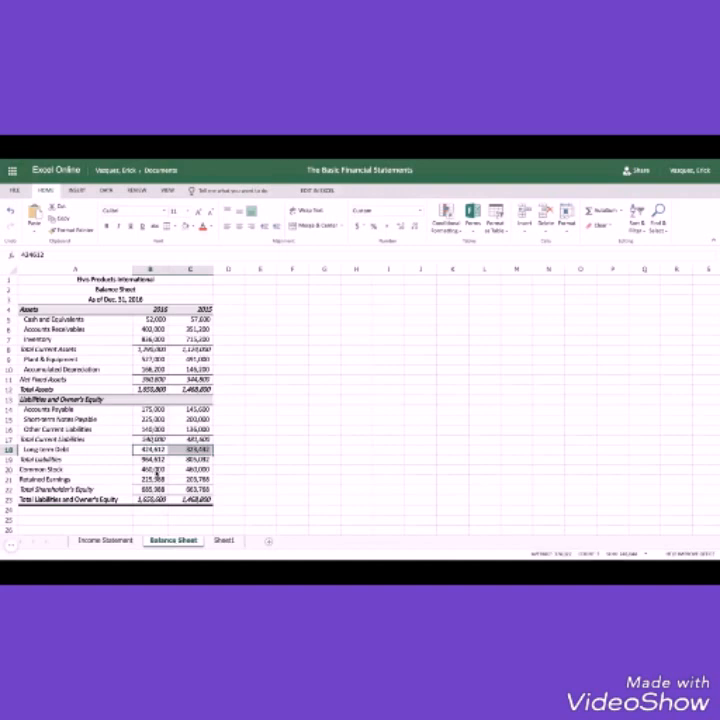
pyautogui.moveTo(156, 469); pyautogui.dragTo(190, 469)
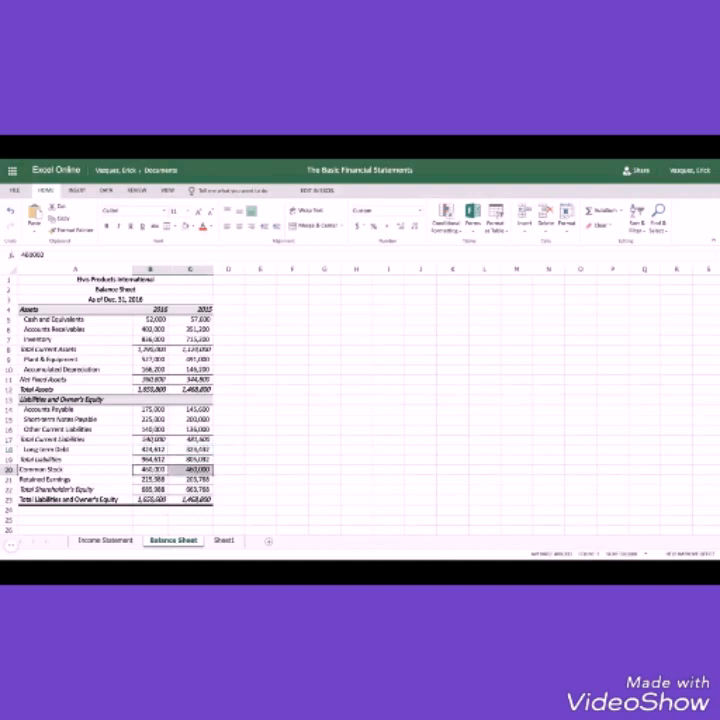
pyautogui.click(224, 541)
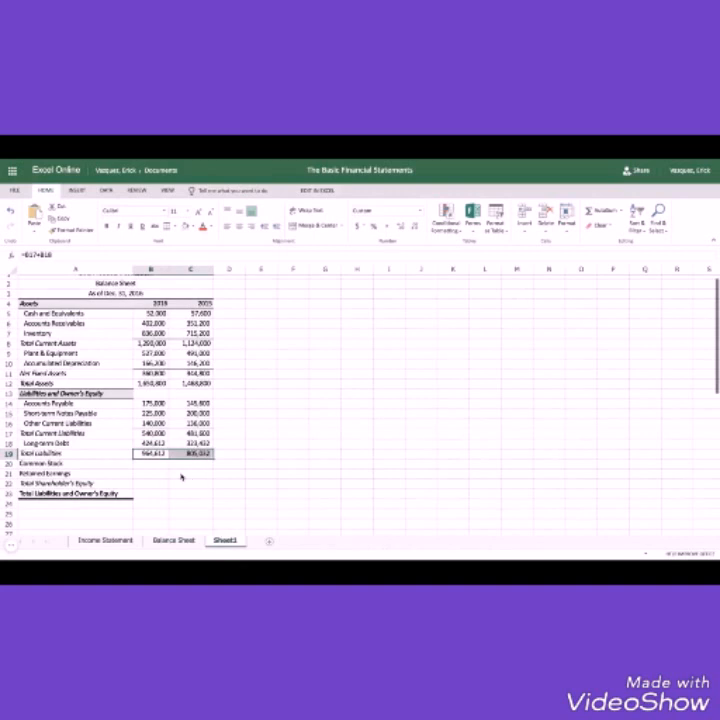
pyautogui.write('460,000\t460,000')
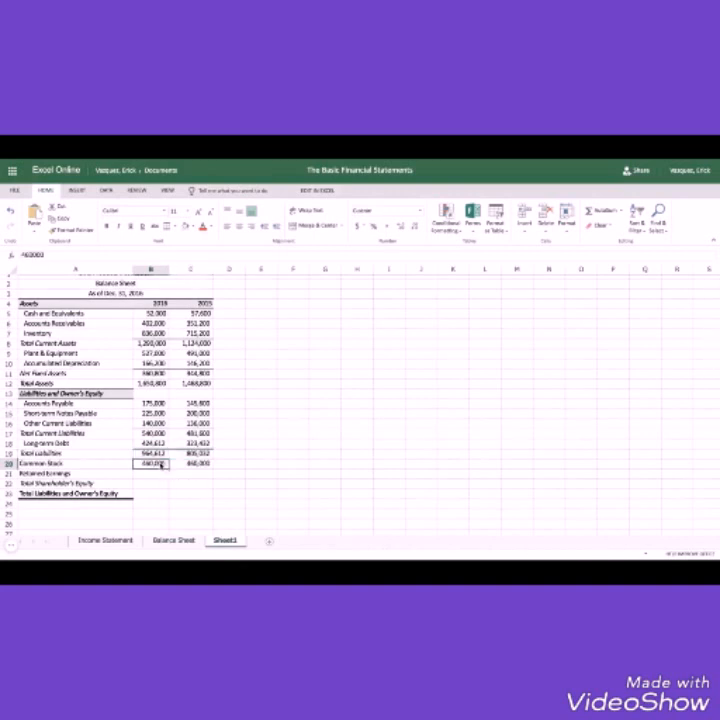
# - Copy the Retained Earnings amounts in B21:C21 of the Balance Sheet worksheet to B21 of Sheet1
pyautogui.click(174, 540)
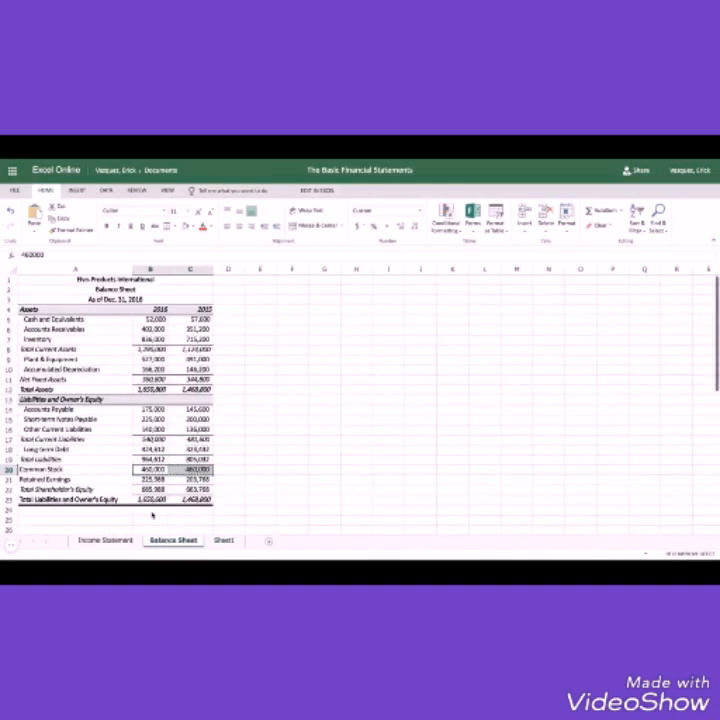
pyautogui.moveTo(150, 480); pyautogui.dragTo(190, 480)
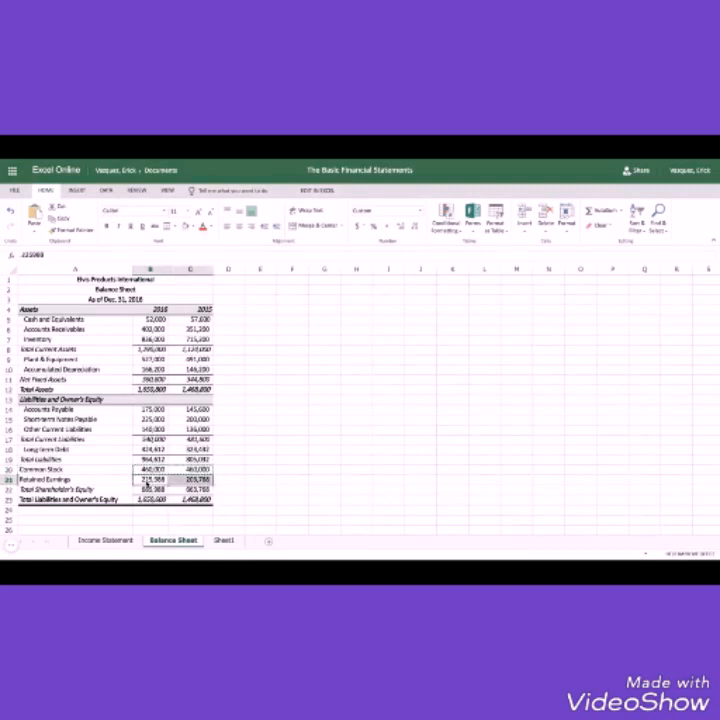
pyautogui.click(224, 541)
pyautogui.click(158, 474)
pyautogui.write('235,988\t209,288')
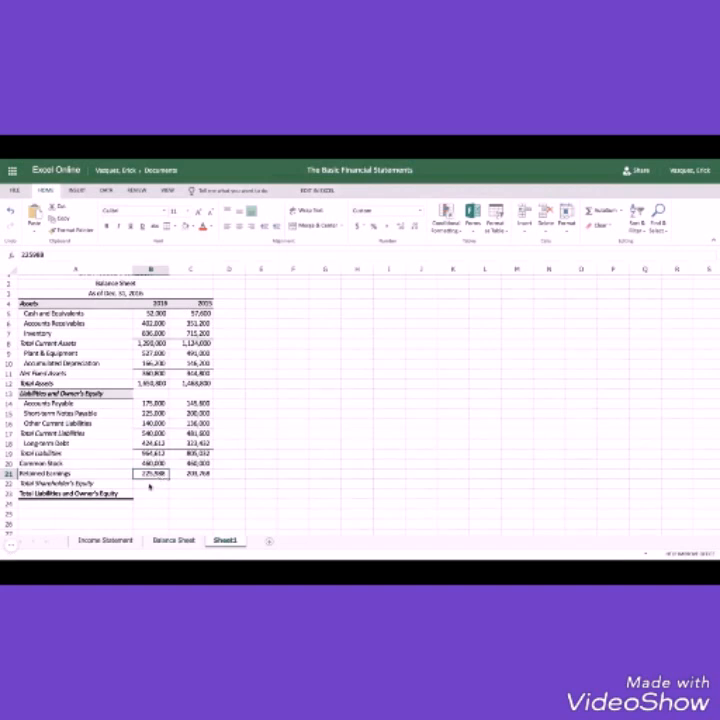
# - Calculate Total Shareholder's Equity in B22 with the formula =B20+B21 and fill it across to C22
pyautogui.click(150, 485)
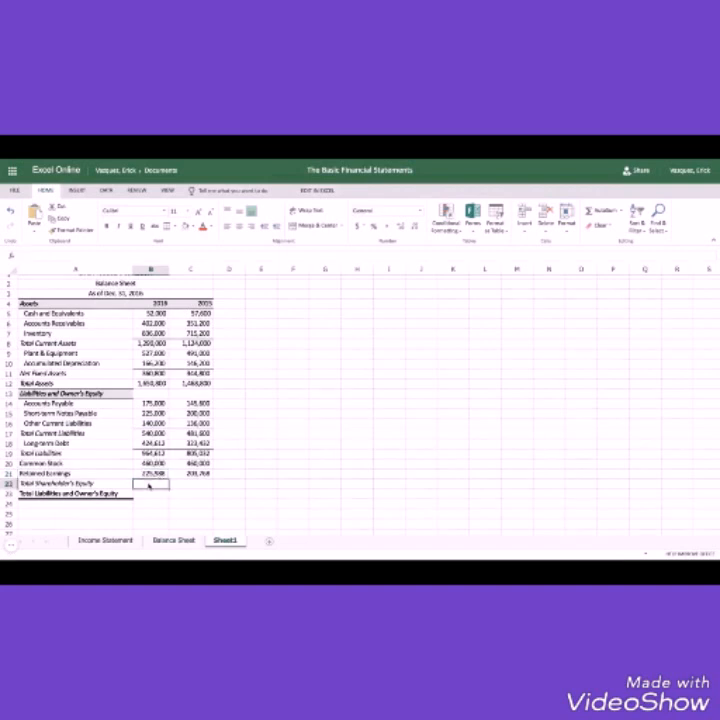
pyautogui.write('=')
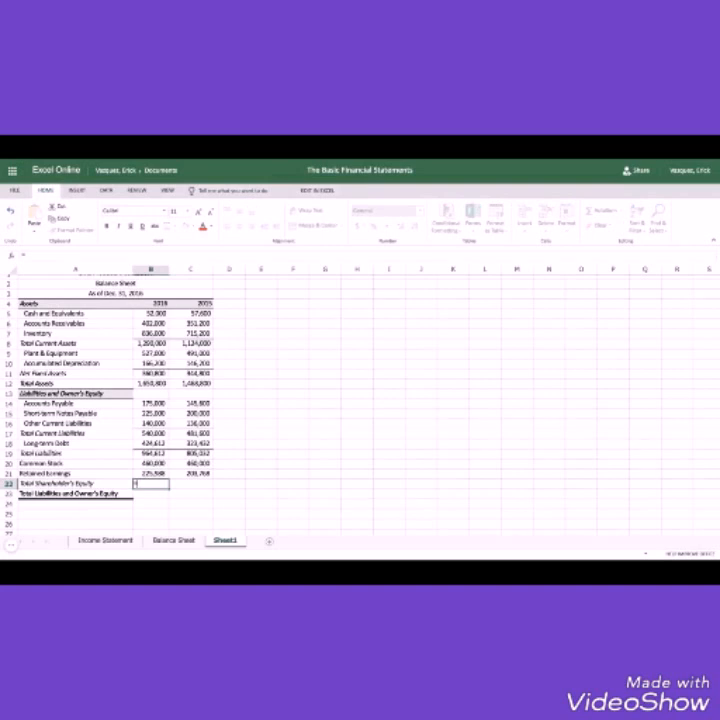
pyautogui.click(155, 464)
pyautogui.write('+')
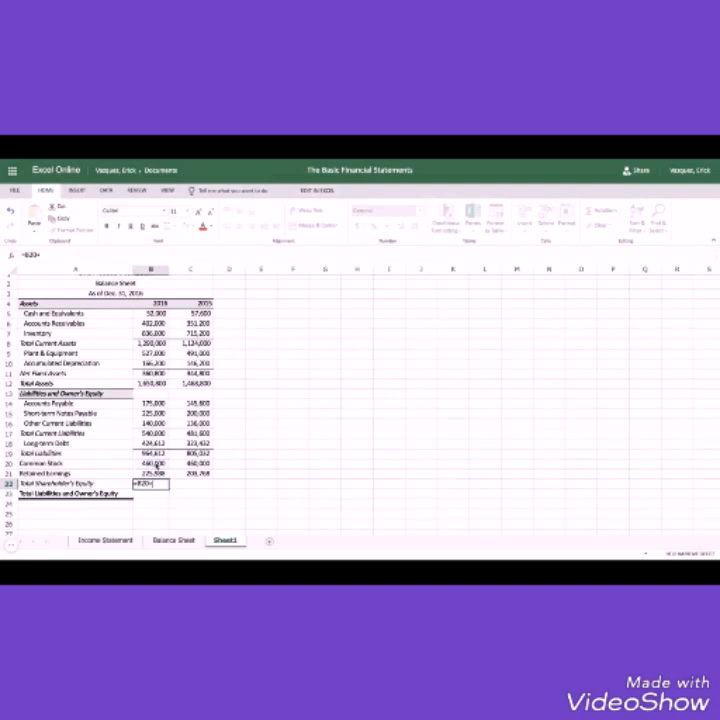
pyautogui.click(158, 474)
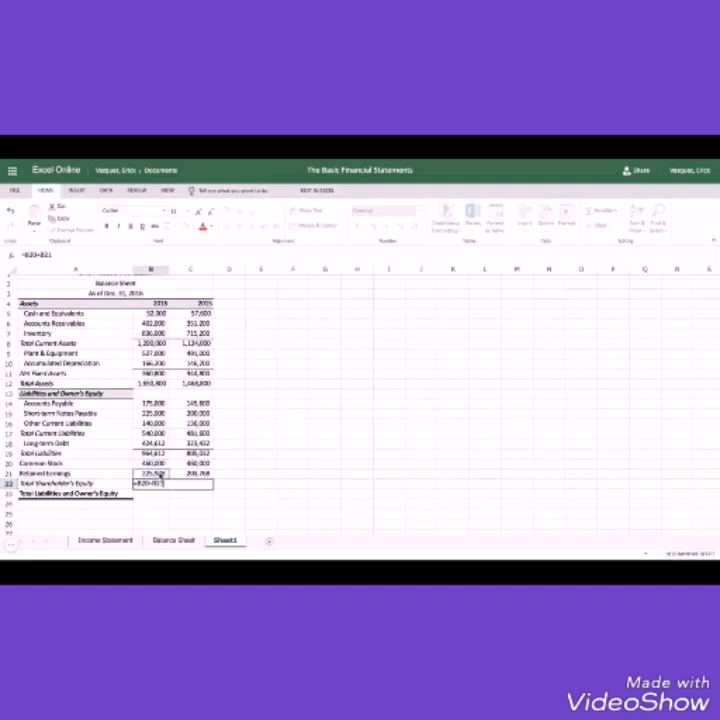
pyautogui.press('Tab')
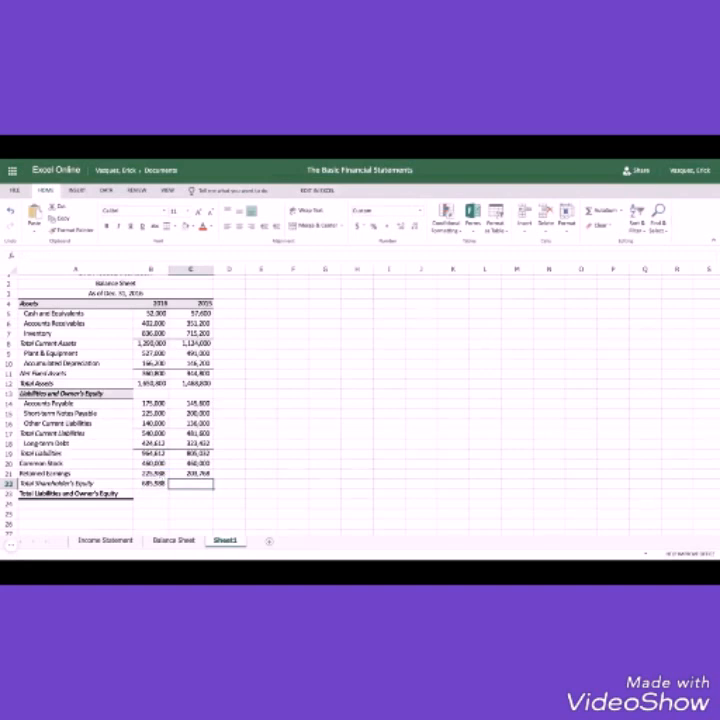
pyautogui.click(160, 484)
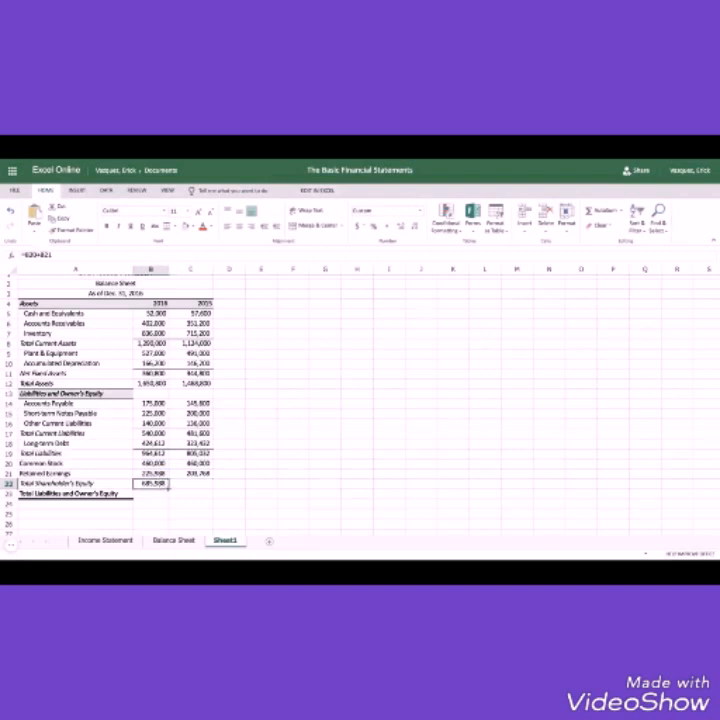
pyautogui.moveTo(168, 487); pyautogui.dragTo(205, 484)
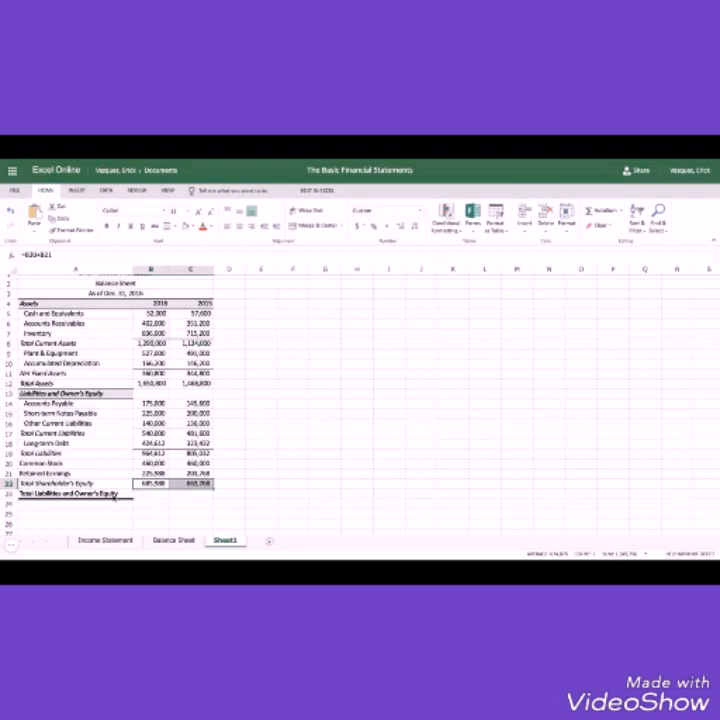
# - Calculate Total Liabilities and Owner's Equity in B23 with the formula =B19+B22 and fill it across to C23
pyautogui.click(152, 494)
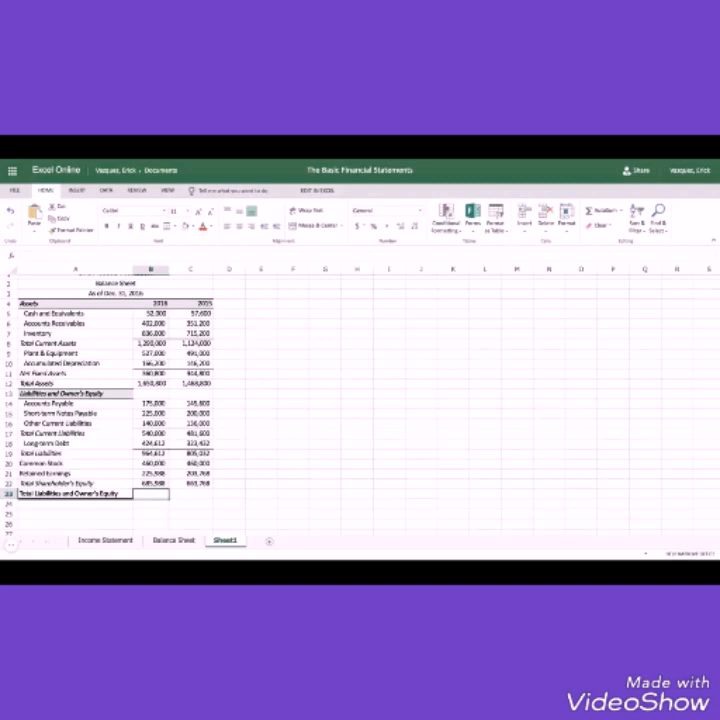
pyautogui.write('=')
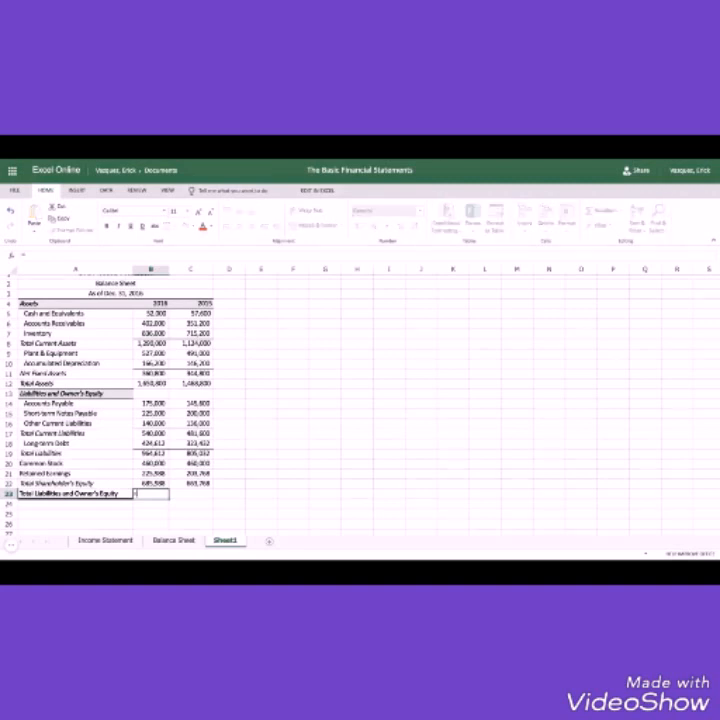
pyautogui.click(148, 455)
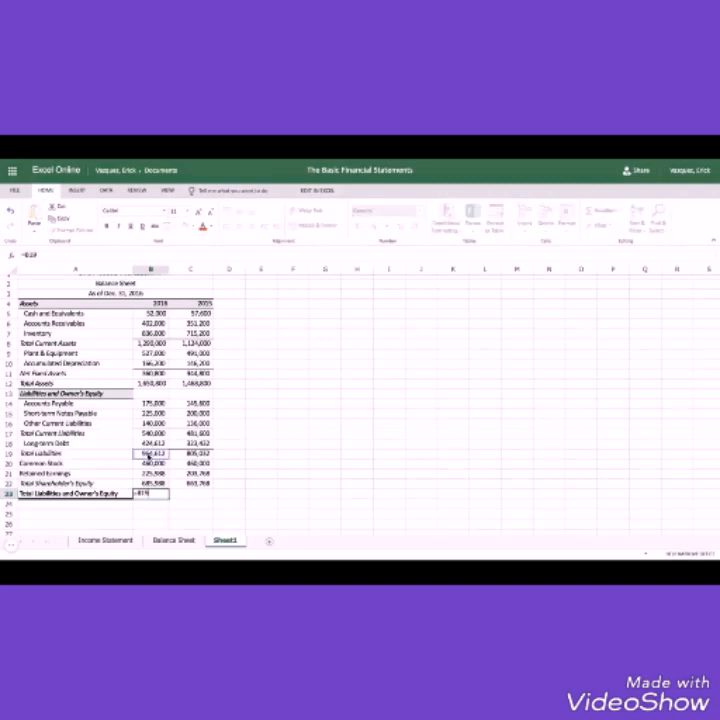
pyautogui.write('+')
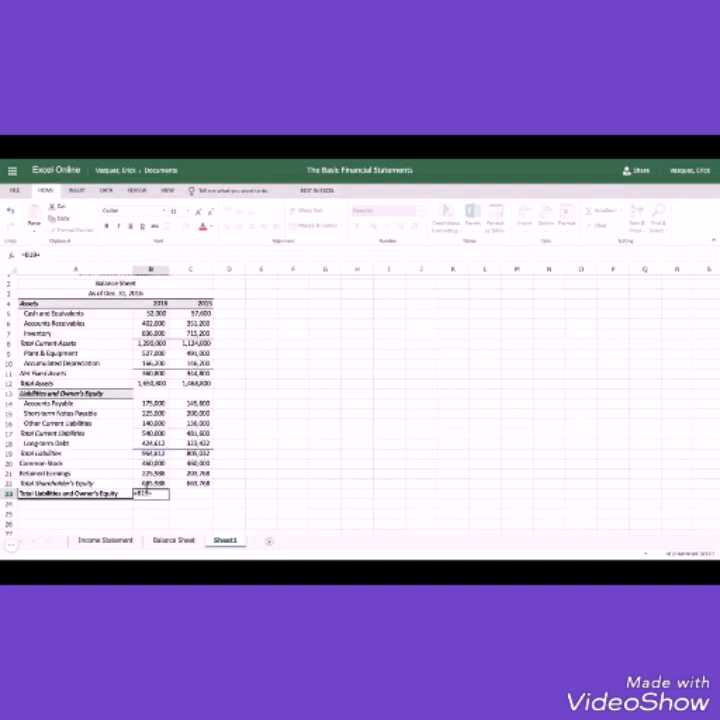
pyautogui.click(151, 483)
pyautogui.press('Tab')
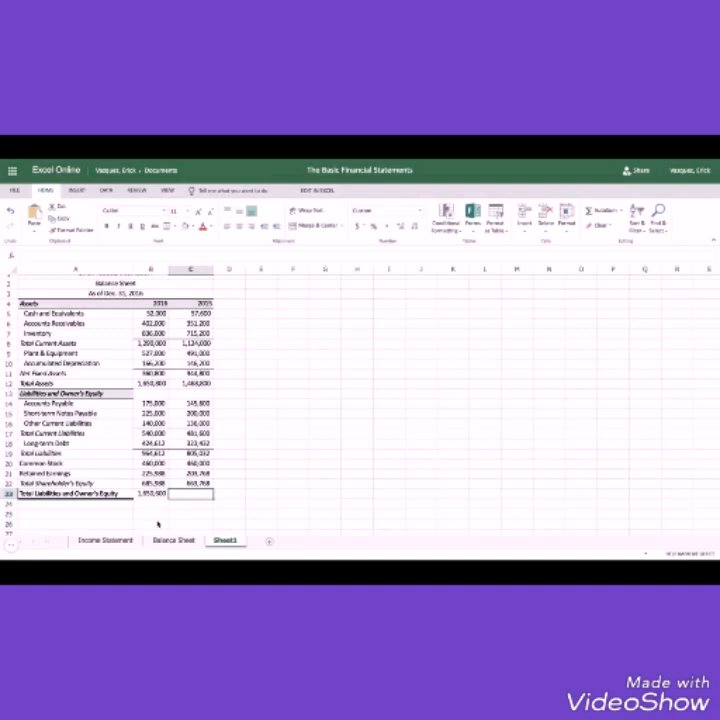
pyautogui.click(157, 494)
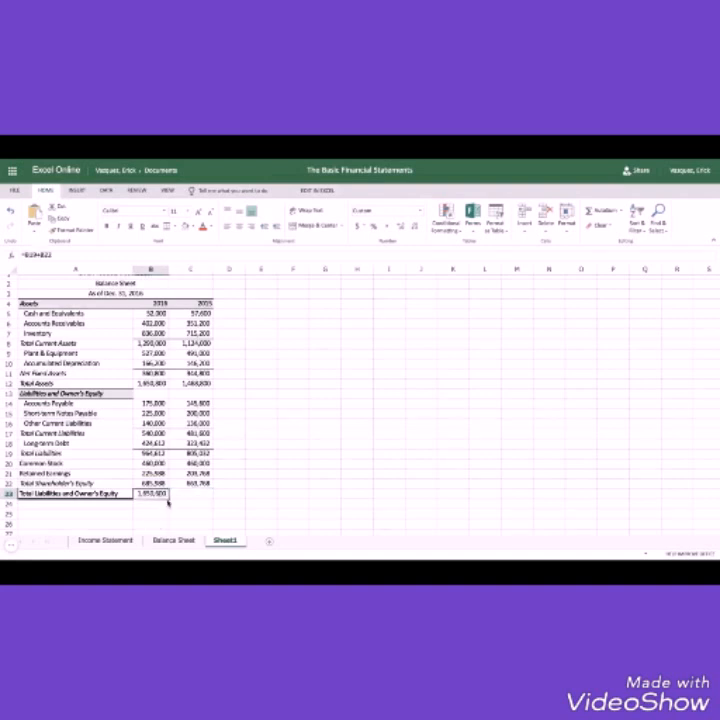
pyautogui.moveTo(168, 498); pyautogui.dragTo(200, 496)
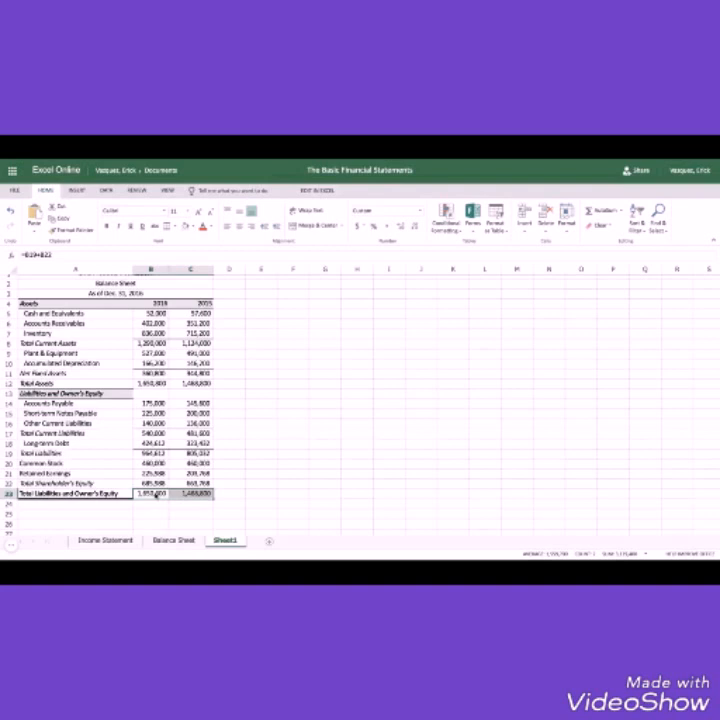
# - Correct the 2016 Accounts Payable amount in B14 to 175,200 and compare the row 23 totals with Total Assets
pyautogui.click(156, 495)
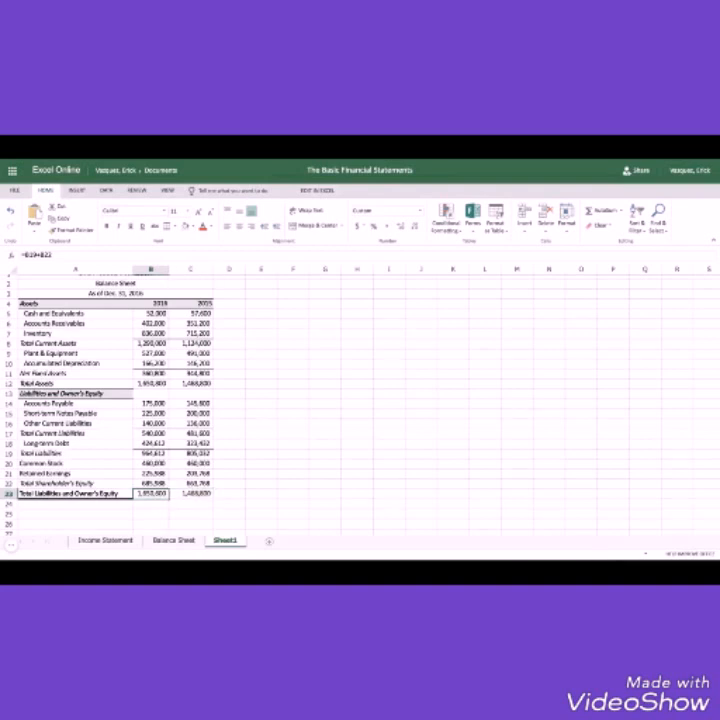
pyautogui.click(153, 384)
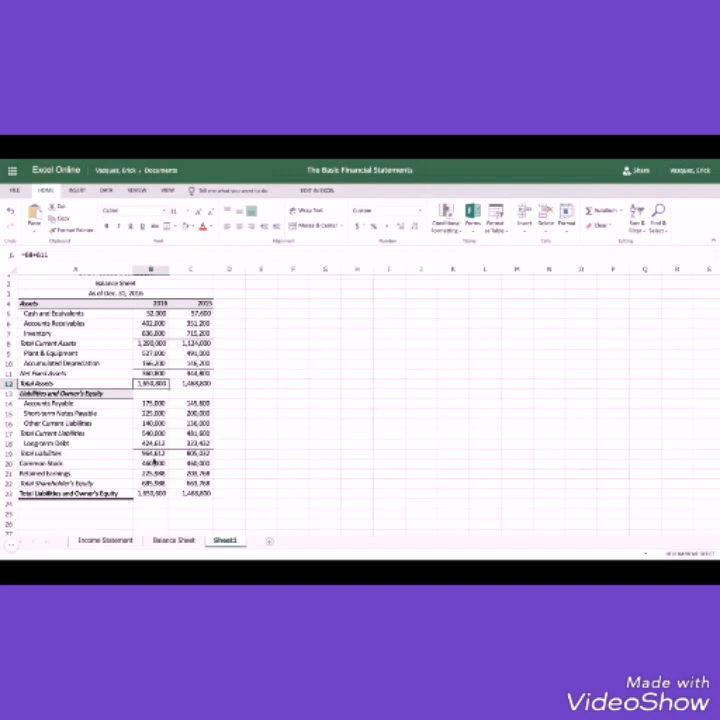
pyautogui.click(152, 455)
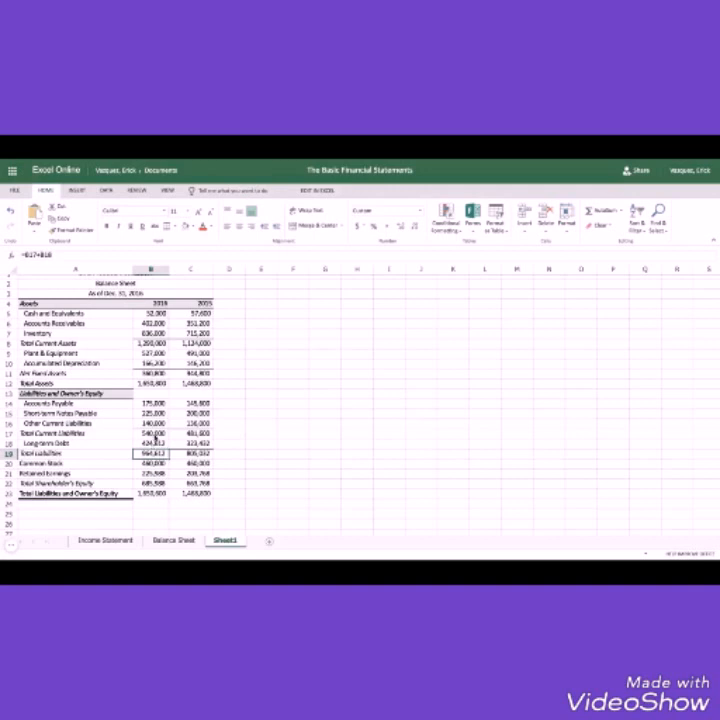
pyautogui.click(153, 434)
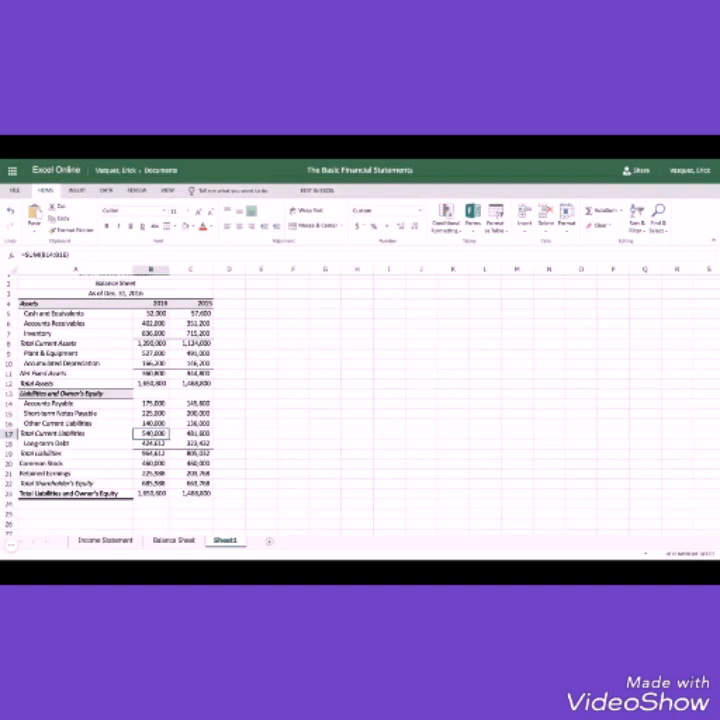
pyautogui.click(155, 404)
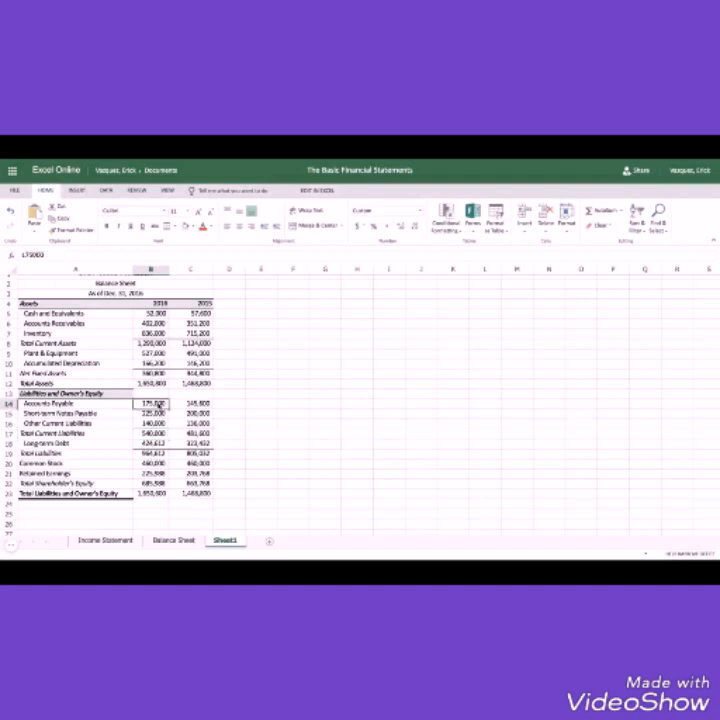
pyautogui.click(36, 255)
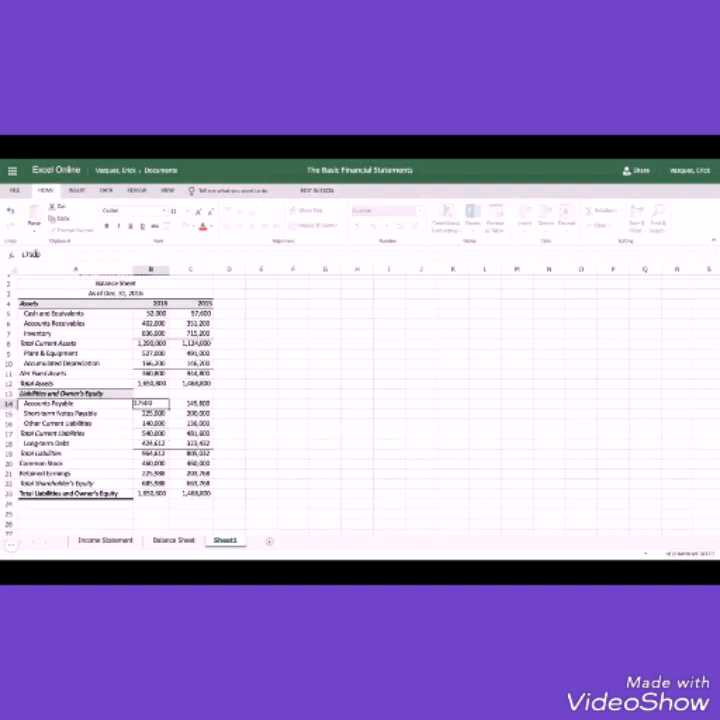
pyautogui.write('2')
pyautogui.press('Tab')
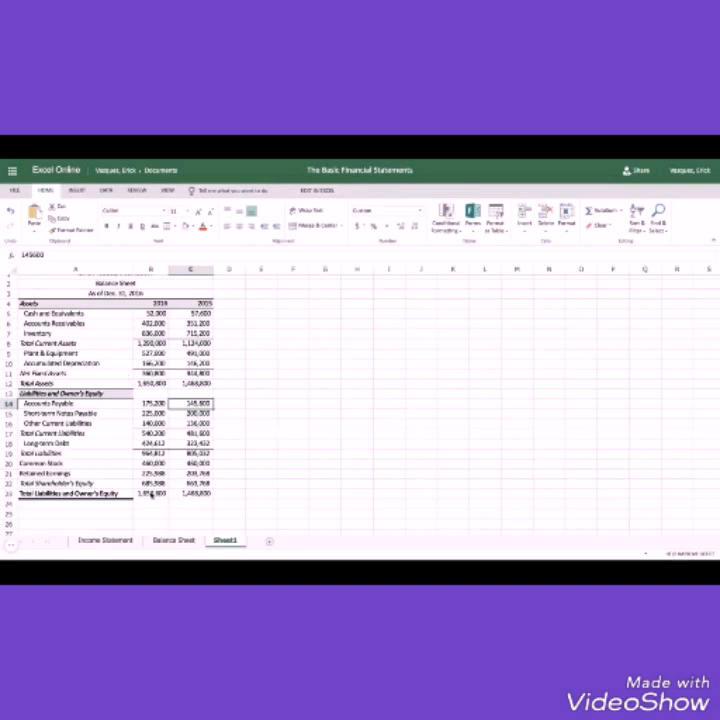
pyautogui.click(152, 495)
pyautogui.hotkey('shift', 'Right')
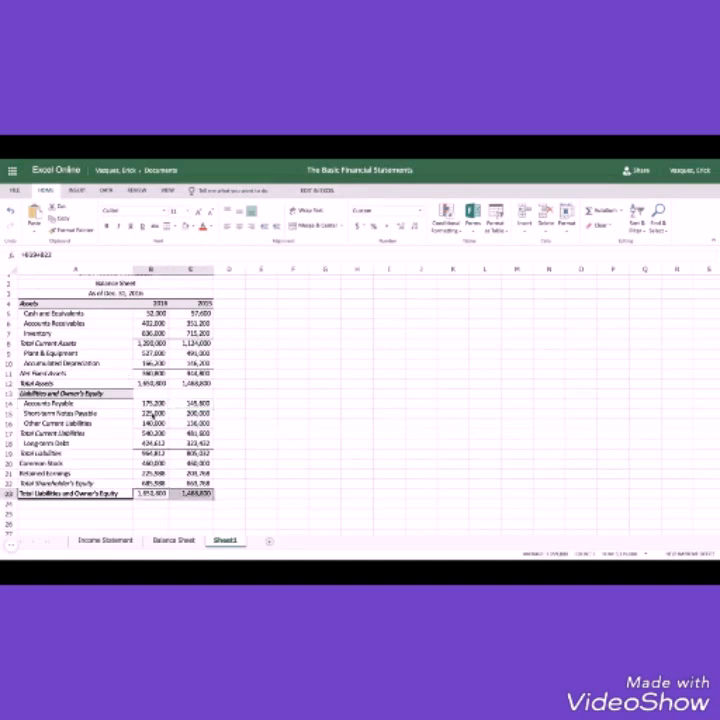
pyautogui.click(151, 387)
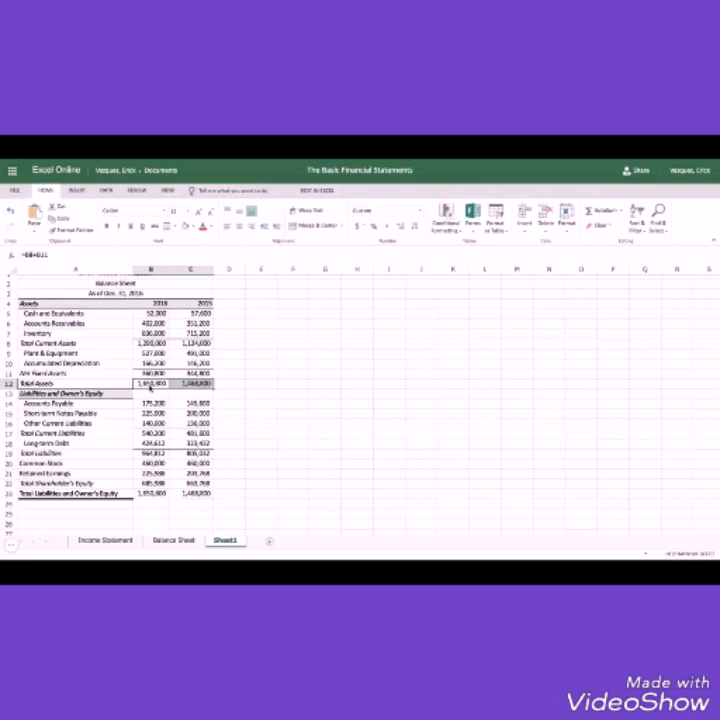
# - Extend the grey fill and borders of the Liabilities and Owner's Equity heading across B13:C13
pyautogui.click(148, 397)
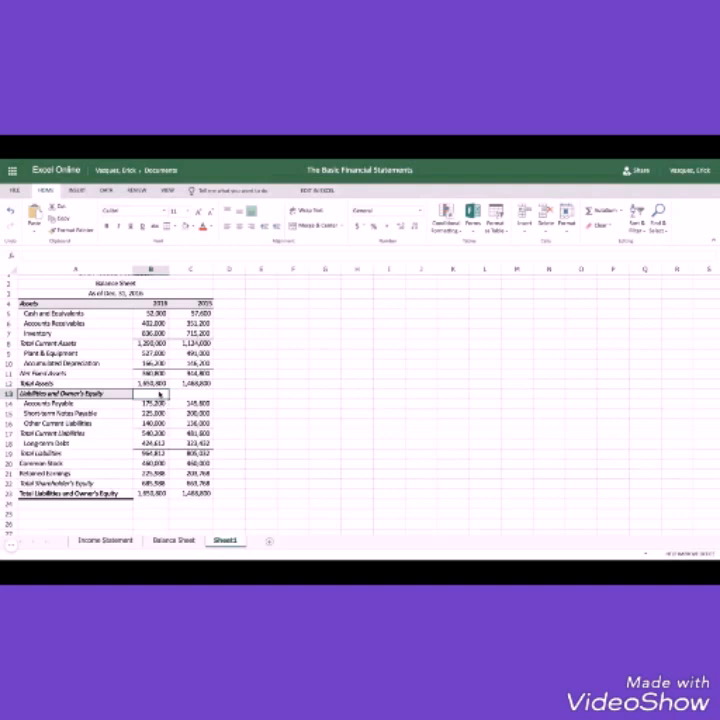
pyautogui.hotkey('shift', 'Right')
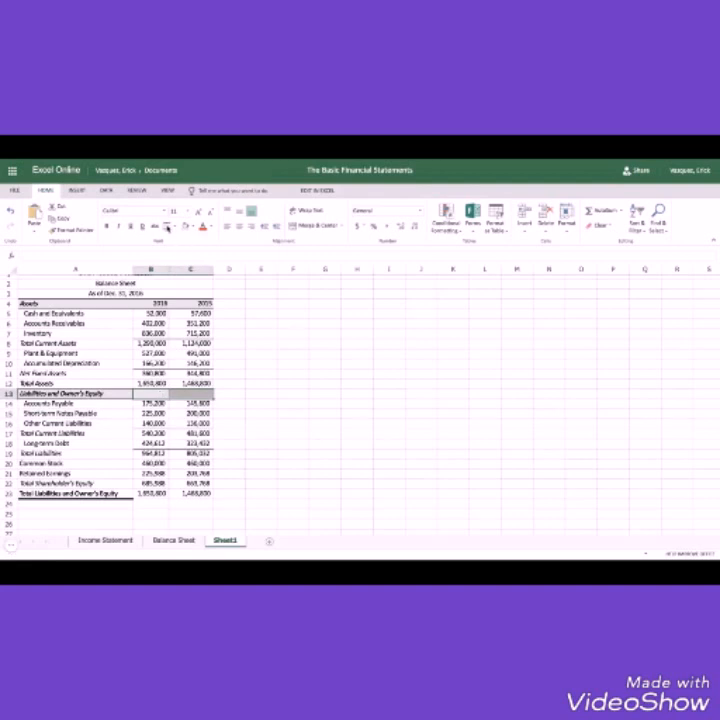
pyautogui.click(229, 355)
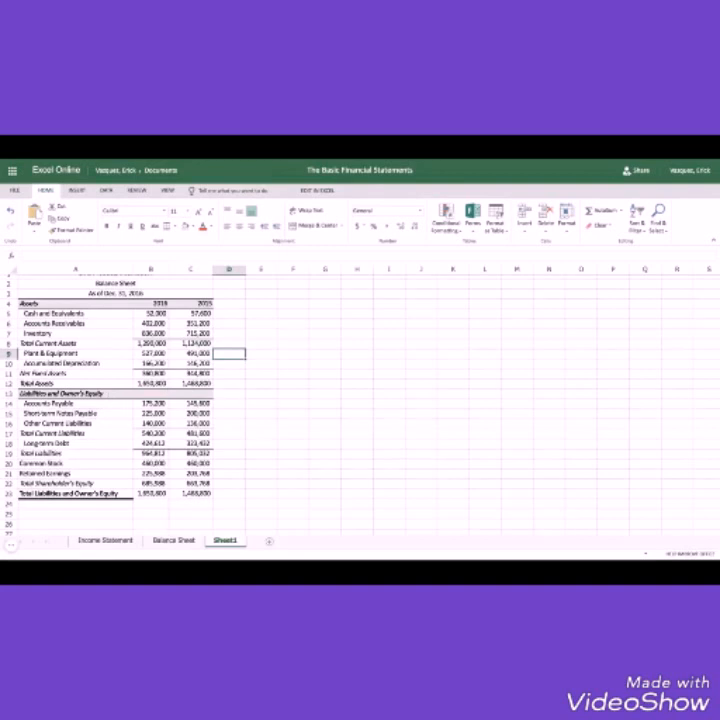
# - Apply a thick bottom border to B23:C23 and a top and bottom border to the Total Shareholder's Equity amounts in B22:C22
pyautogui.moveTo(150, 494); pyautogui.dragTo(186, 496)
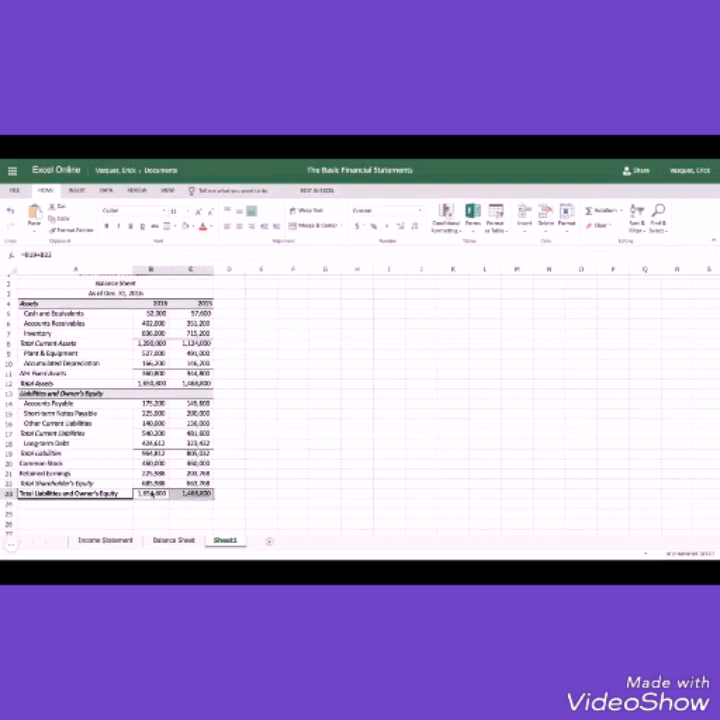
pyautogui.click(174, 226)
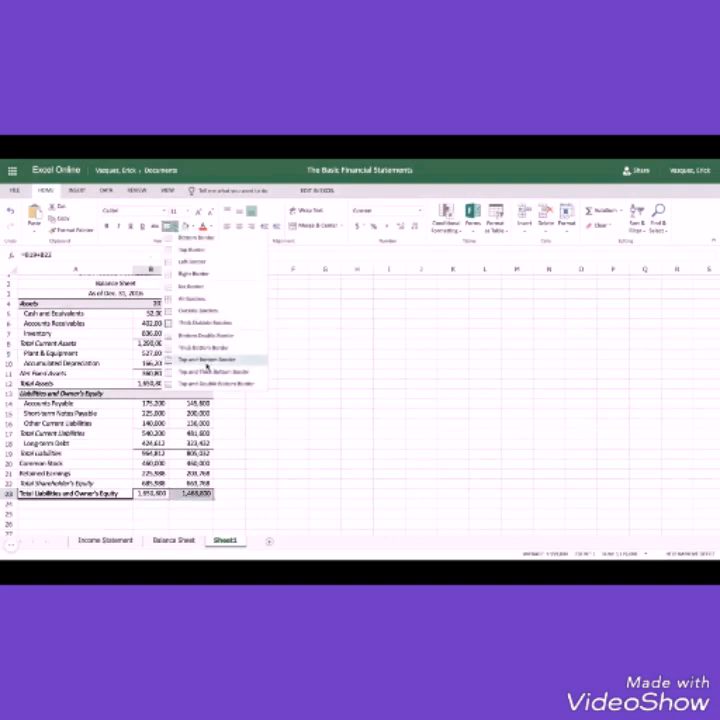
pyautogui.click(190, 347)
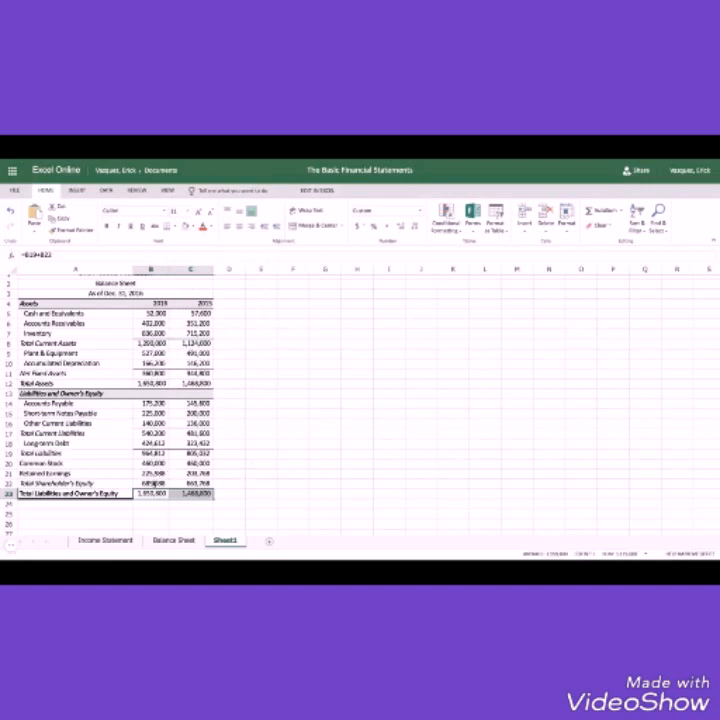
pyautogui.moveTo(152, 483); pyautogui.dragTo(198, 483)
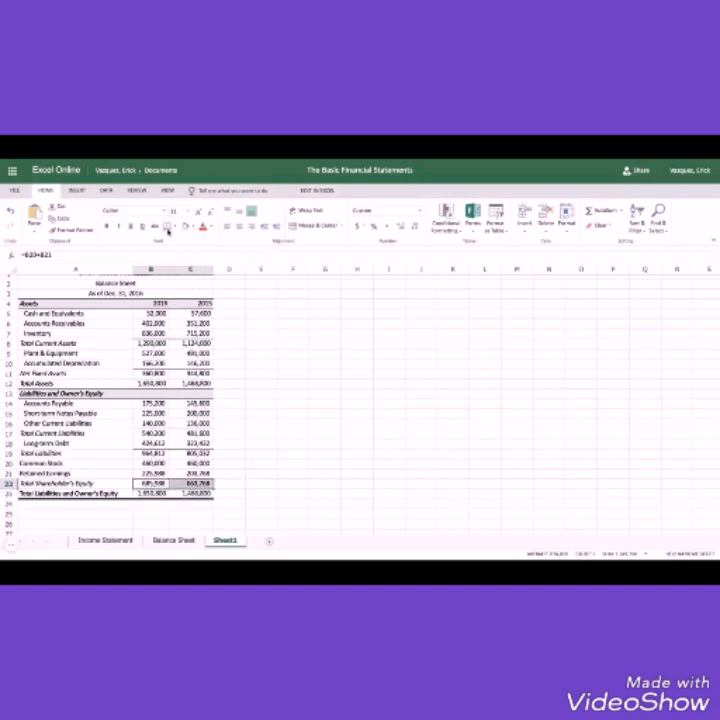
pyautogui.click(168, 228)
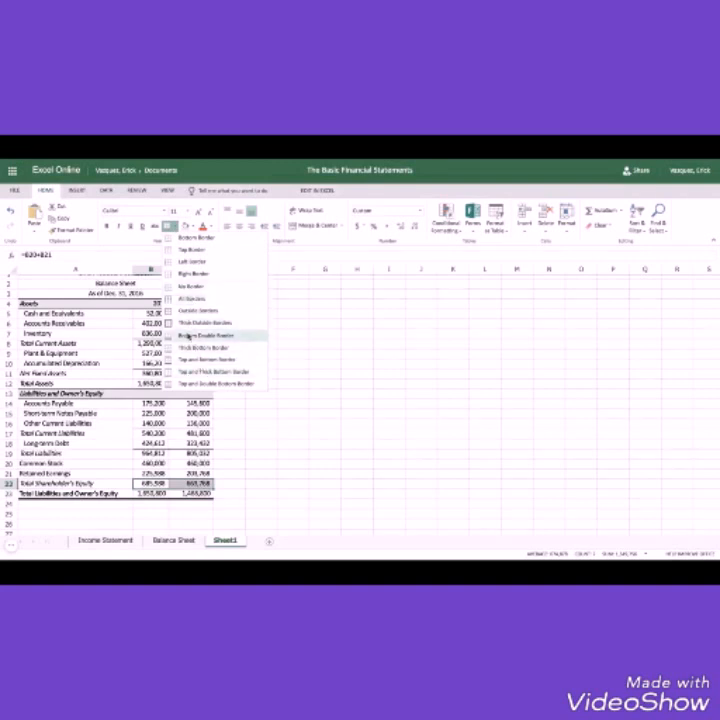
pyautogui.click(198, 360)
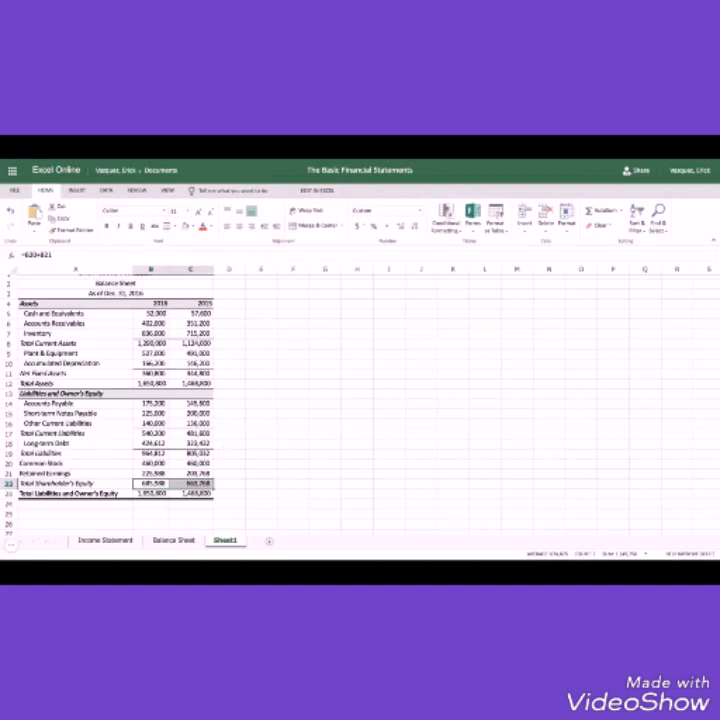
# - Apply a border to the Net Fixed Assets amounts in B11:C11
pyautogui.click(163, 434)
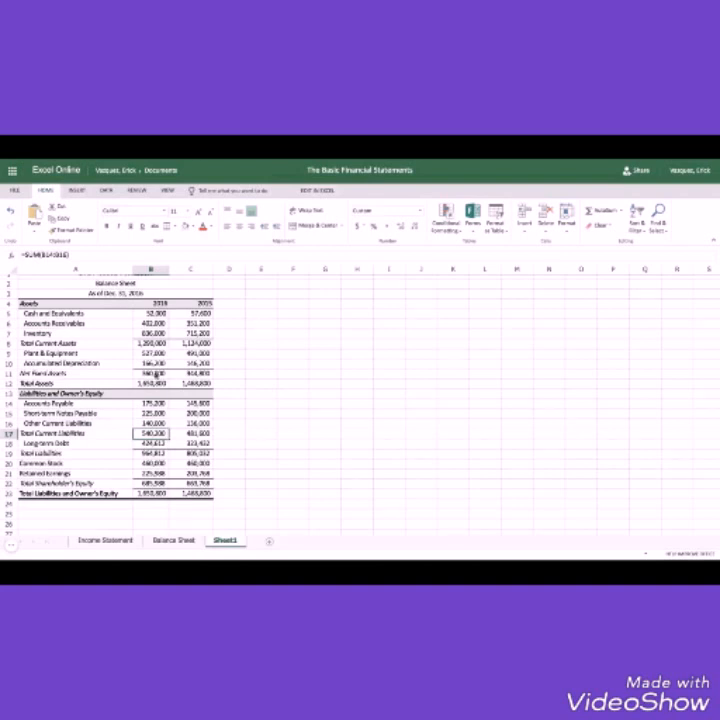
pyautogui.moveTo(155, 375); pyautogui.dragTo(190, 374)
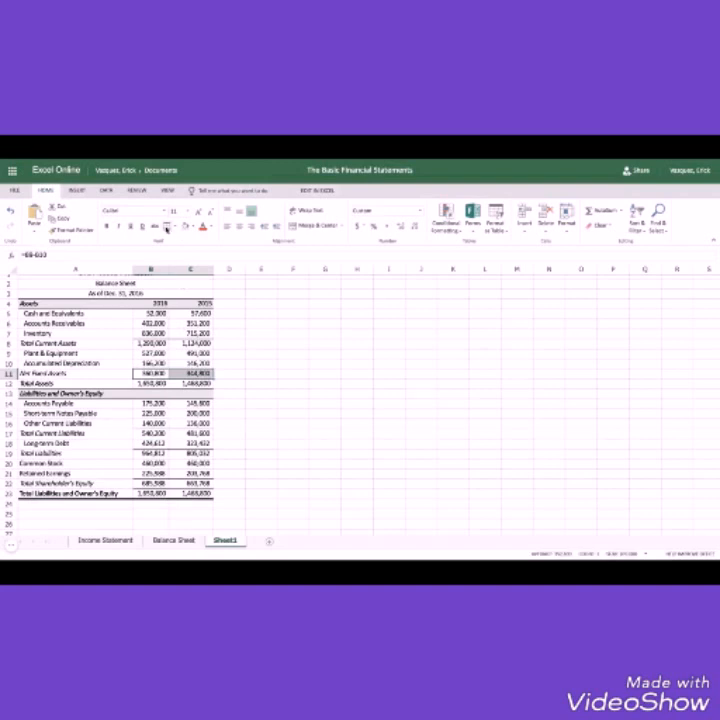
pyautogui.click(201, 384)
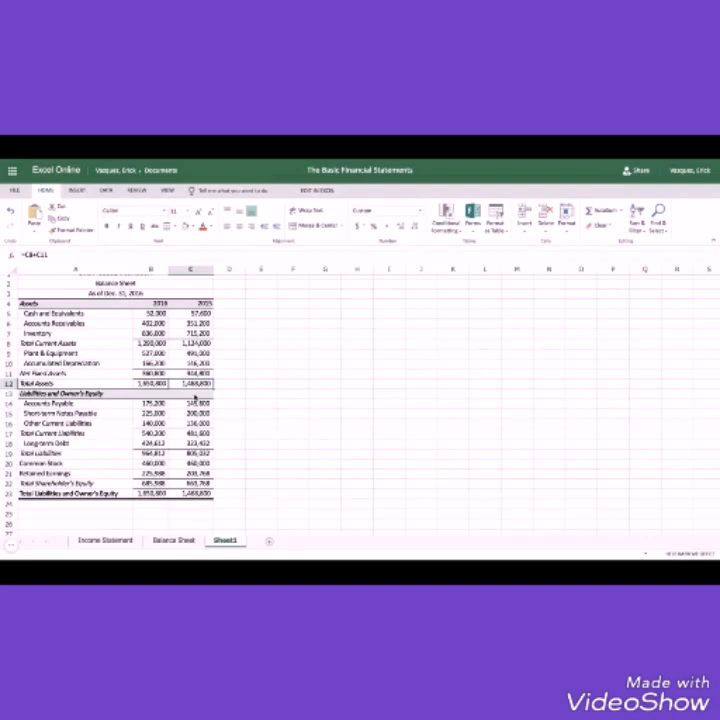
# - Make the Total Assets amounts in B12:C12 and the Total Liabilities and Owner's Equity amounts in B23:C23 bold
pyautogui.click(151, 383)
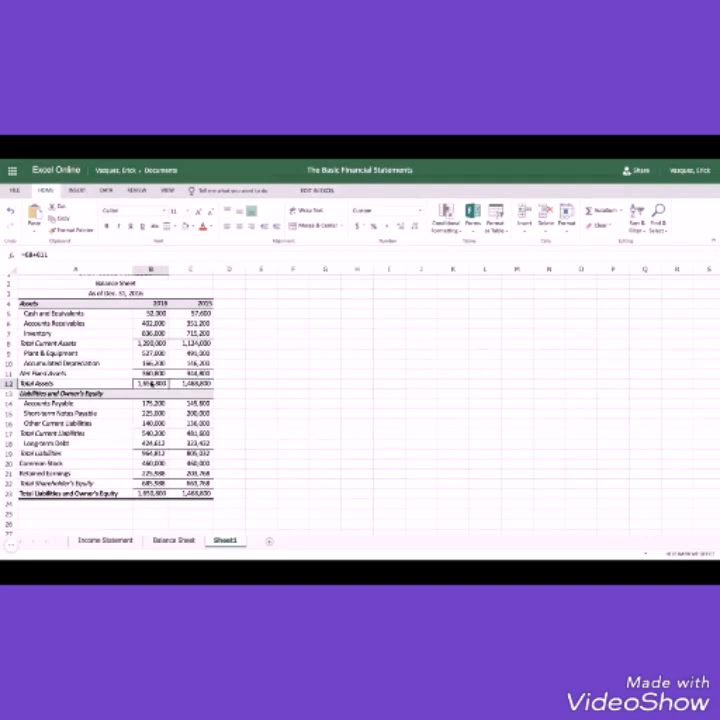
pyautogui.moveTo(151, 383); pyautogui.dragTo(195, 383)
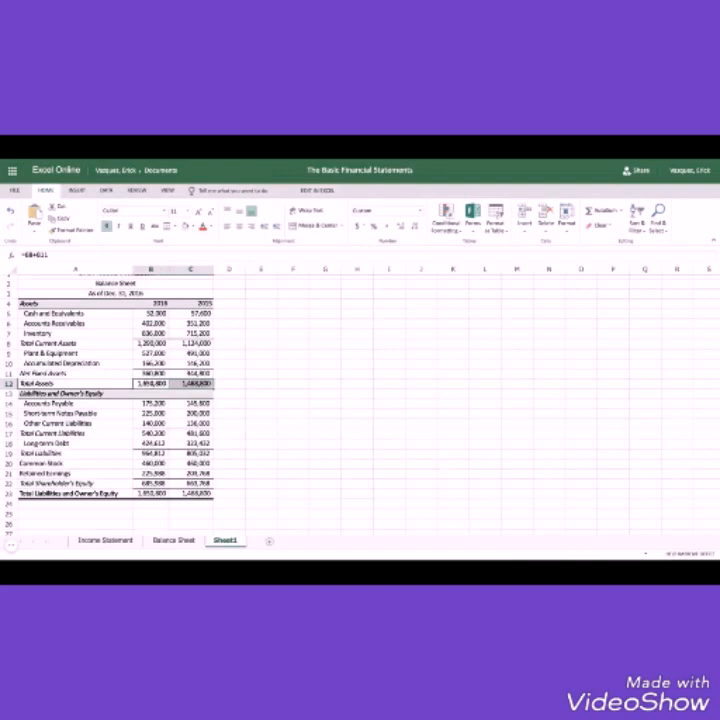
pyautogui.moveTo(151, 493); pyautogui.dragTo(192, 497)
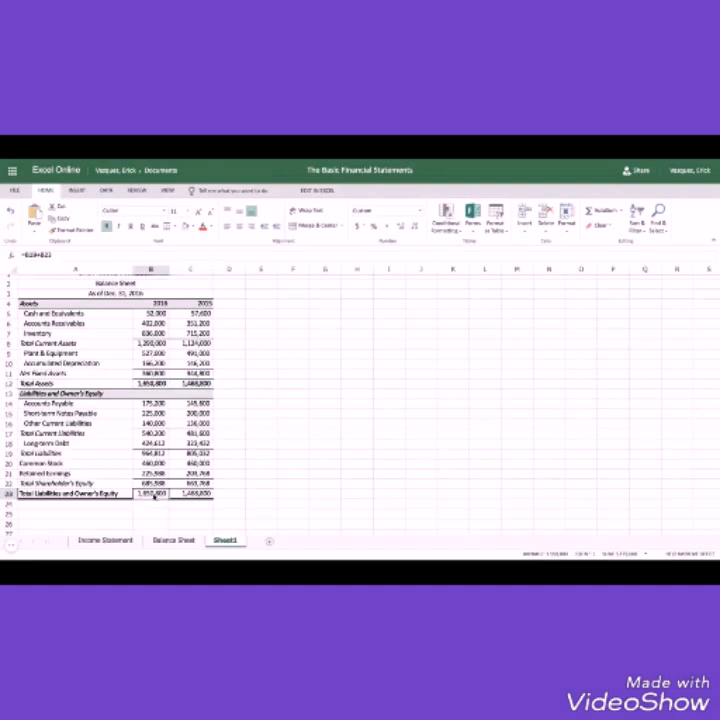
pyautogui.hotkey('ctrl', 'b')
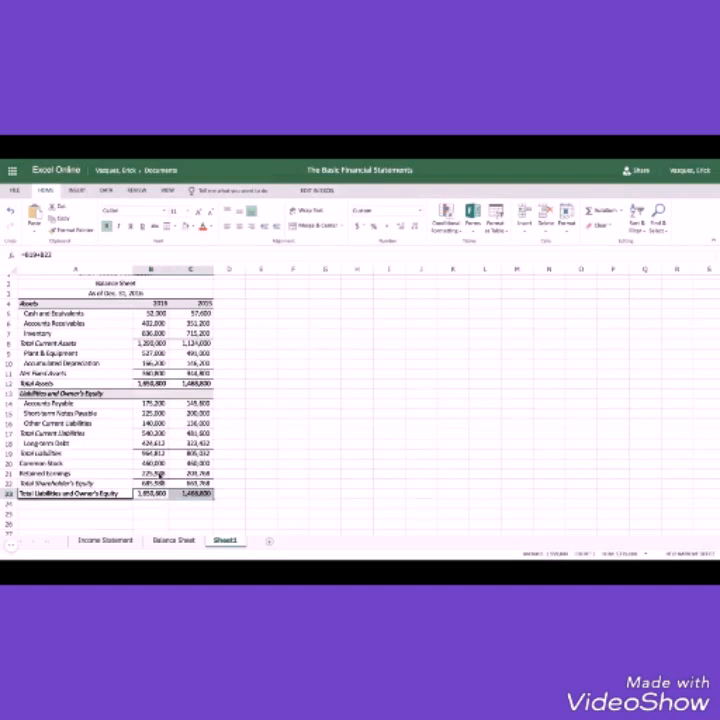
pyautogui.scroll(1, 156, 479)
pyautogui.click(250, 450)
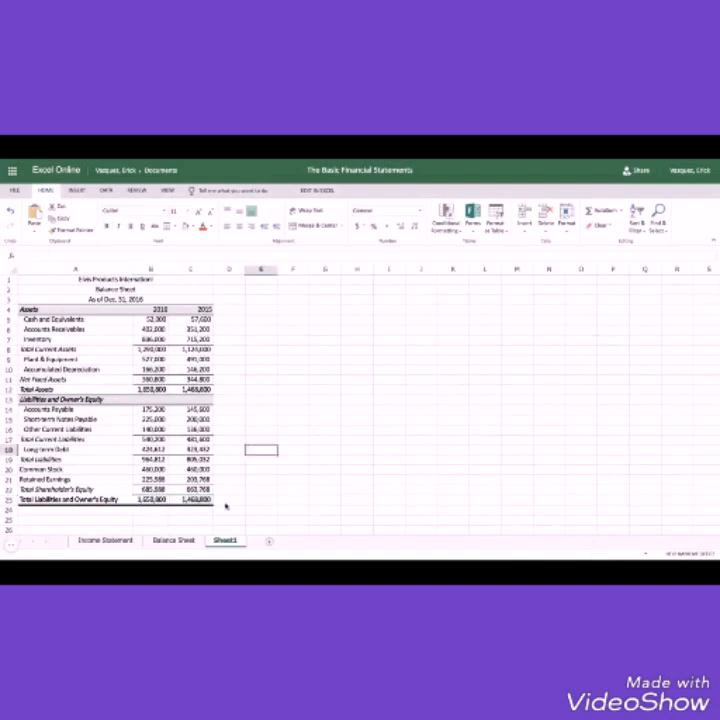
# - Compare Sheet1 with the Balance Sheet worksheet and make the three title lines in rows 1 to 3 of Sheet1 bold
pyautogui.click(178, 541)
pyautogui.click(222, 541)
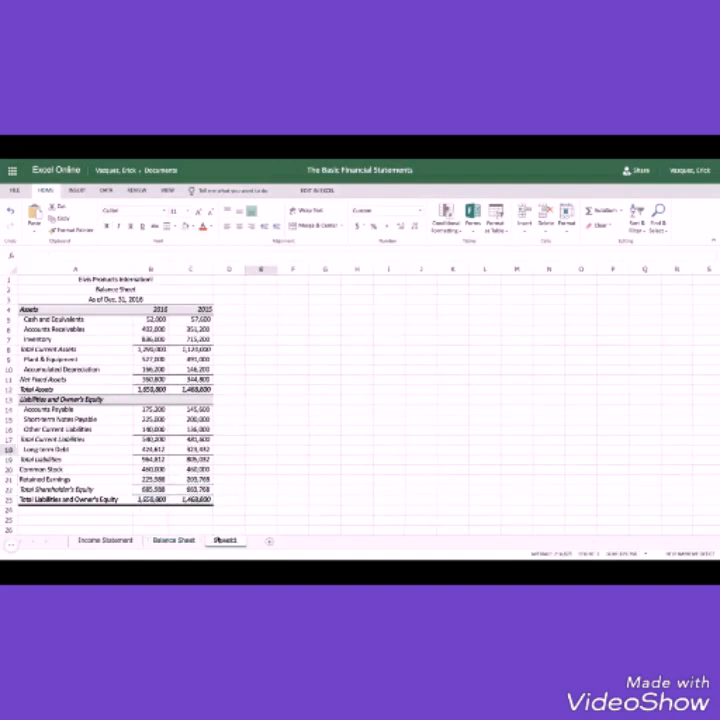
pyautogui.click(169, 542)
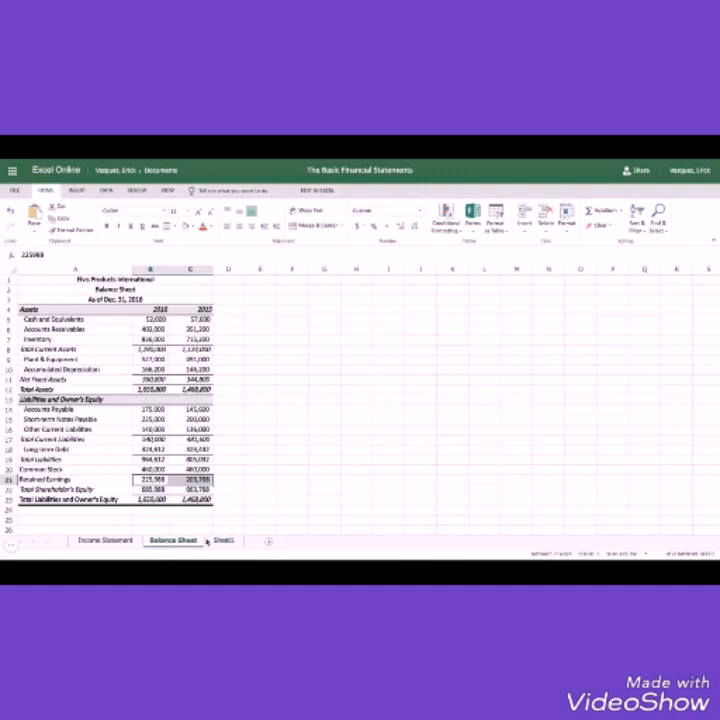
pyautogui.click(223, 541)
pyautogui.moveTo(109, 283); pyautogui.dragTo(111, 299)
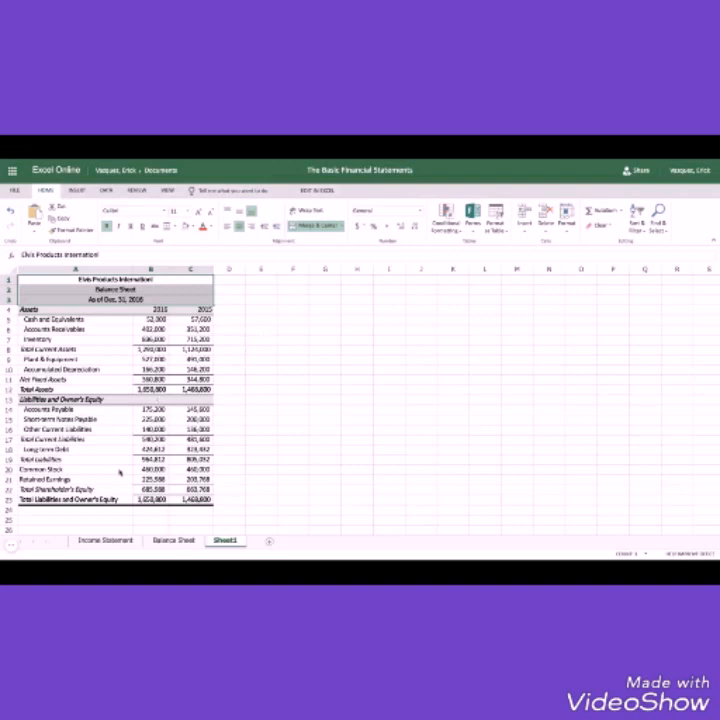
# - Review the finished Income Statement and Balance Sheet worksheets
pyautogui.click(106, 541)
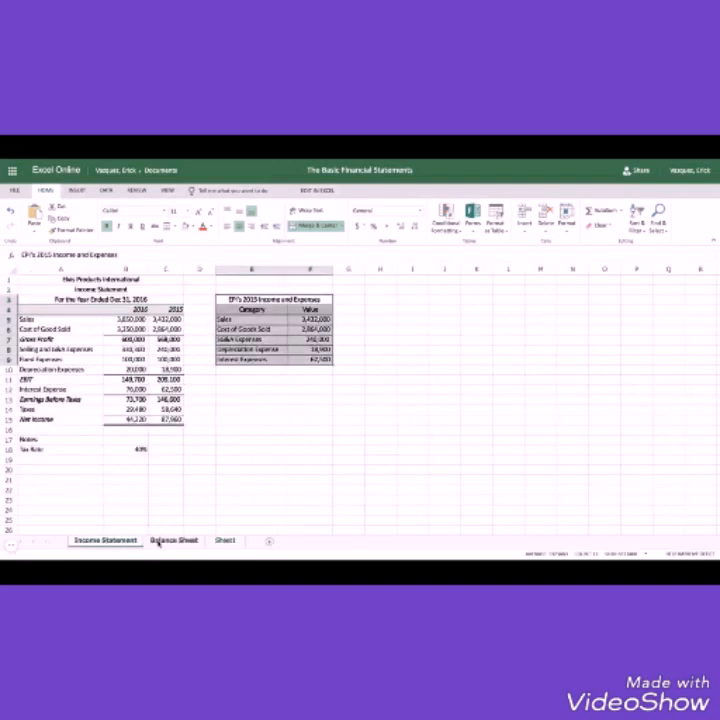
pyautogui.click(158, 541)
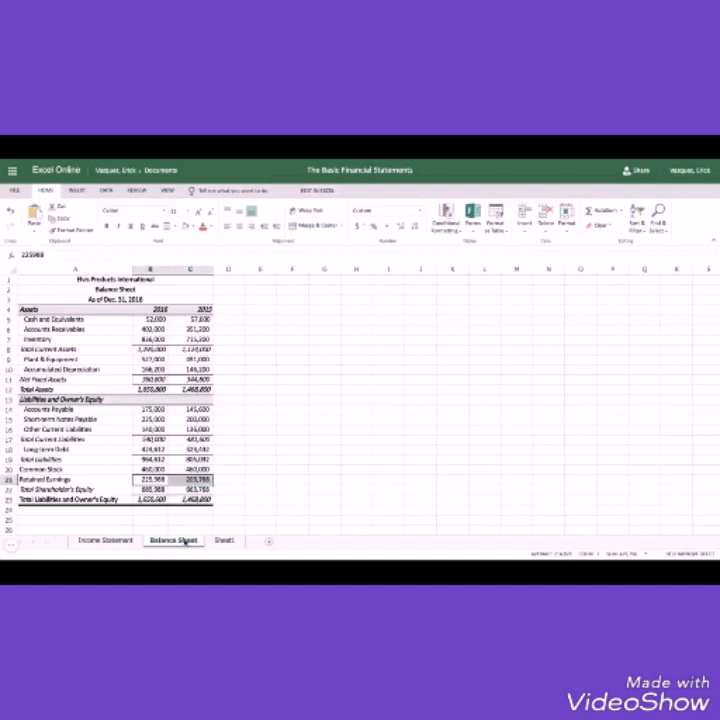